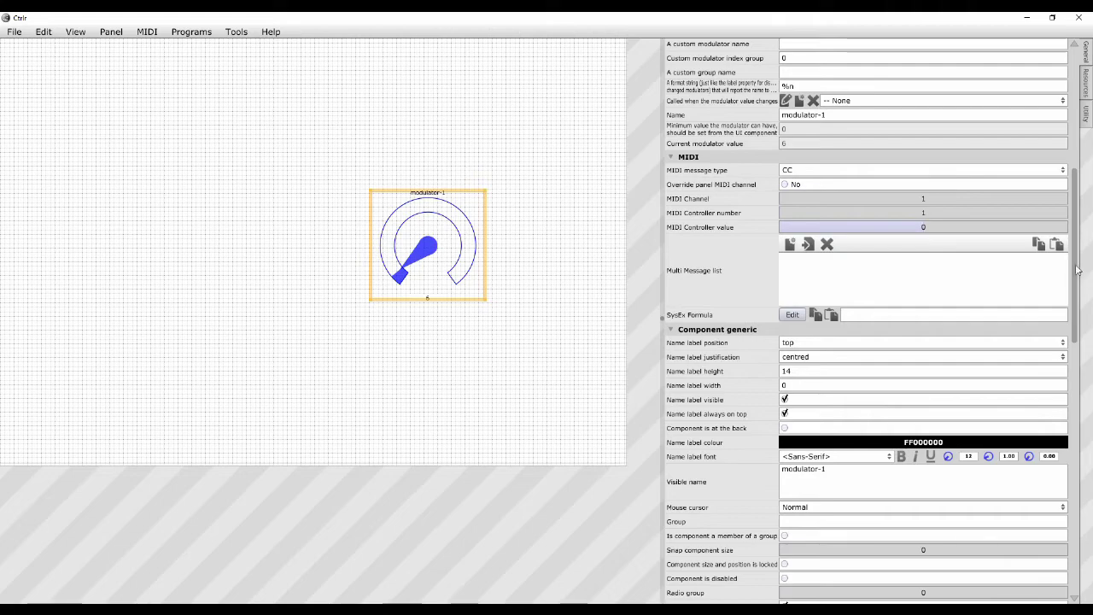
Switch the panel to run mode and turn knob modulator-1 from 6 to 30
{"action": "left_click_drag", "start_coordinate": [1078, 270], "coordinate": [1082, 101]}
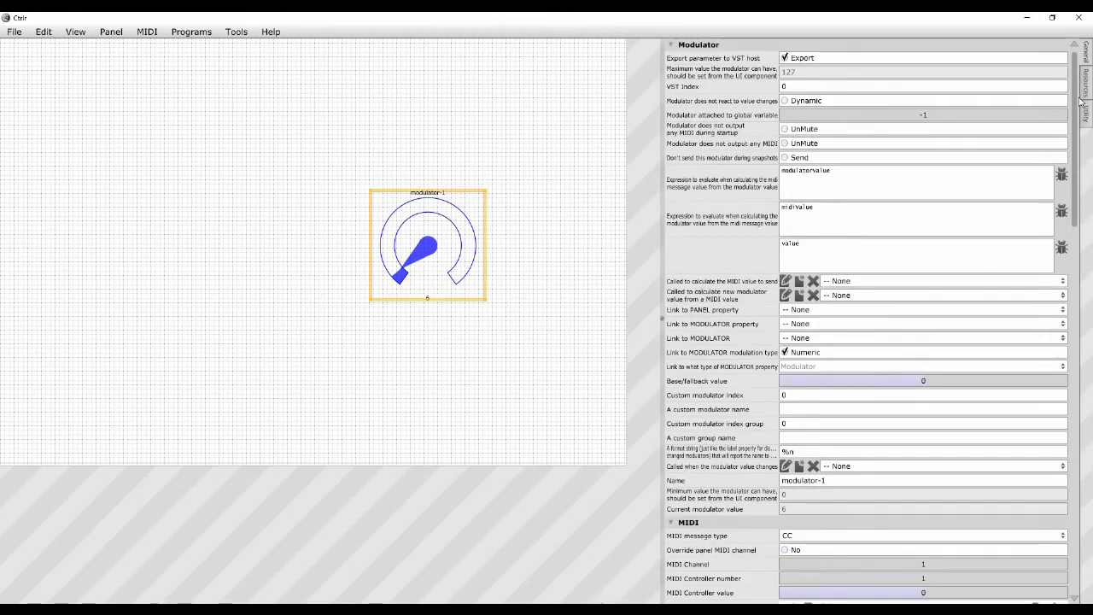
{"action": "left_click_drag", "start_coordinate": [1082, 122], "coordinate": [1076, 273]}
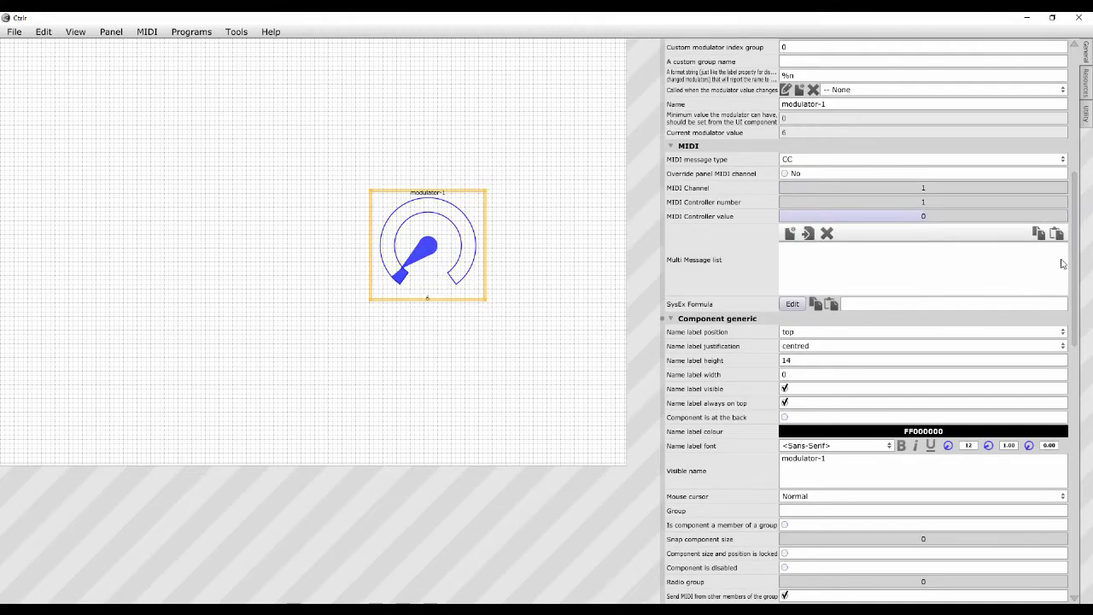
{"action": "scroll", "coordinate": [1075, 262], "scroll_direction": "down", "scroll_amount": 1}
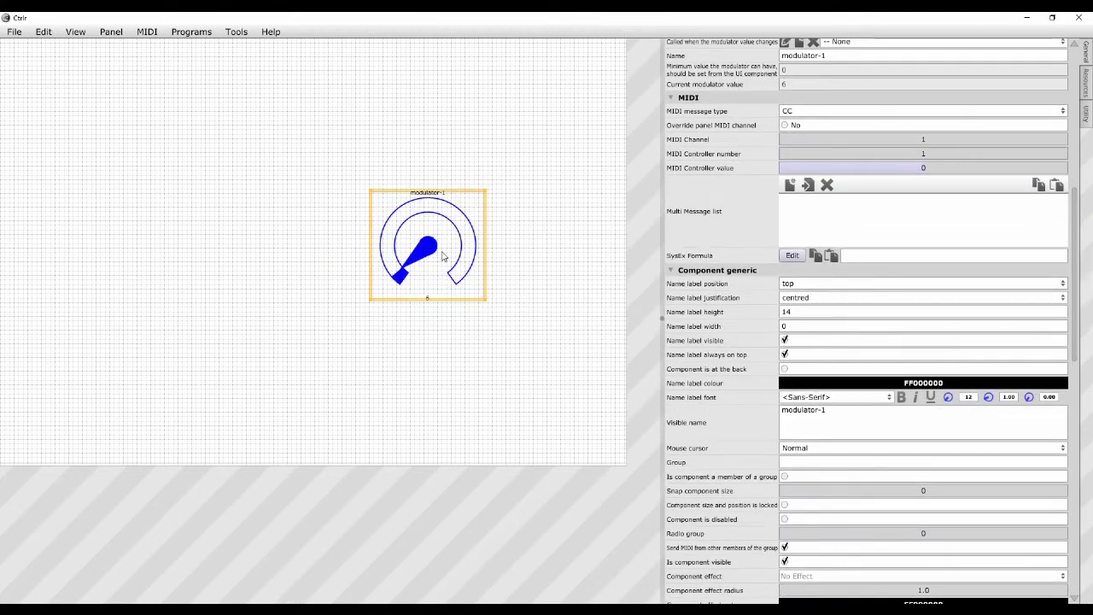
{"action": "left_click_drag", "start_coordinate": [1078, 261], "coordinate": [1075, 456]}
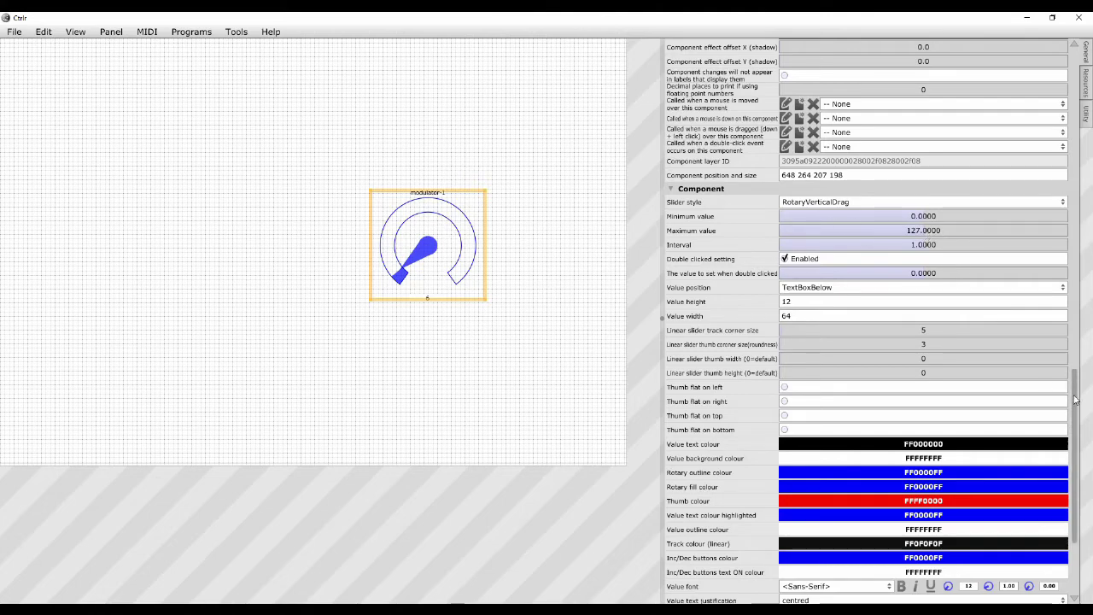
{"action": "scroll", "coordinate": [1075, 400], "scroll_direction": "up", "scroll_amount": 10}
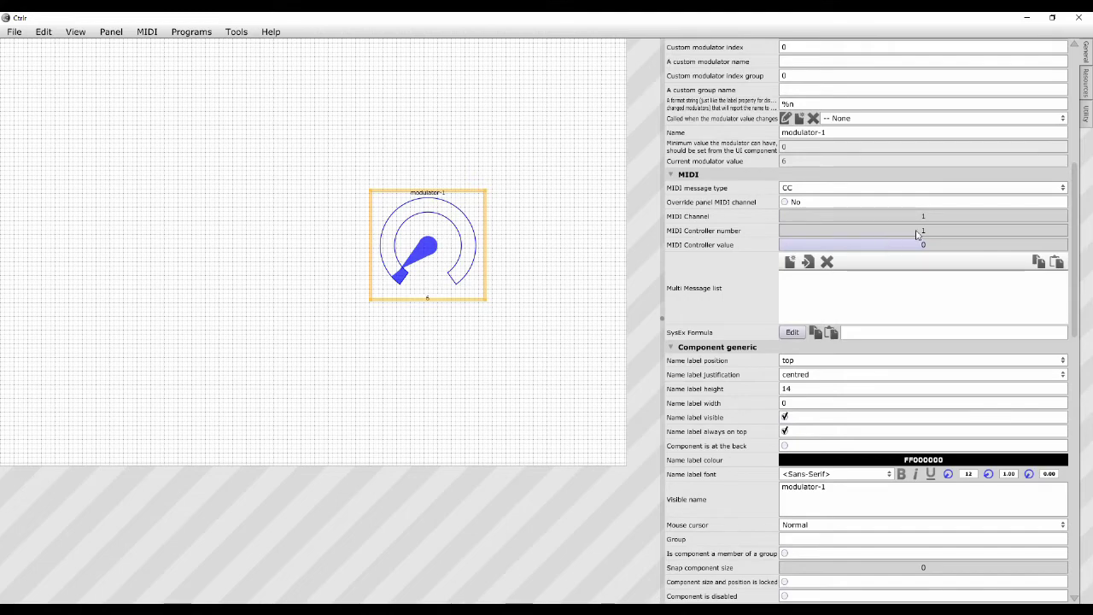
{"action": "left_click", "coordinate": [113, 36]}
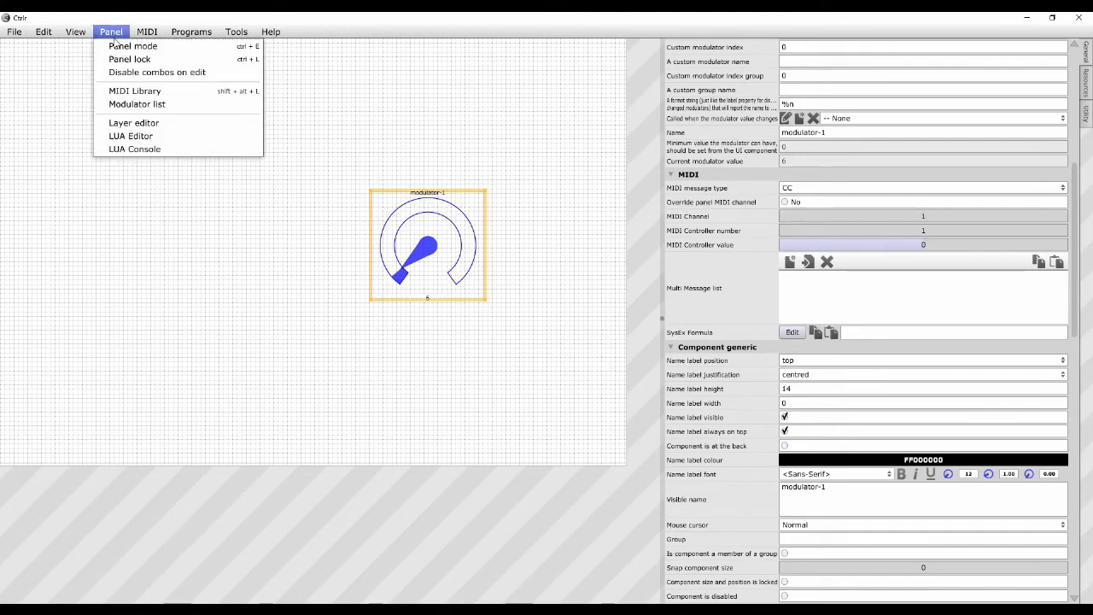
{"action": "left_click", "coordinate": [118, 46]}
{"action": "left_click_drag", "start_coordinate": [413, 265], "coordinate": [396, 232]}
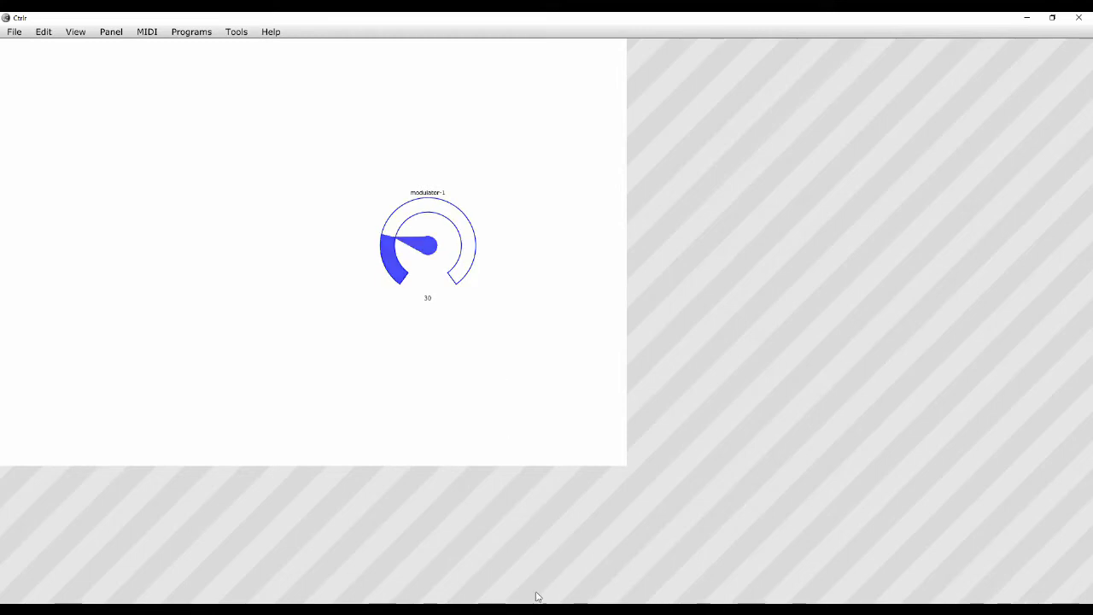
Check the knob's CC messages in the MIDI Monitor, hide it, and review the MIDI input device
{"action": "mouse_move", "coordinate": [538, 603]}
{"action": "left_click", "coordinate": [531, 545]}
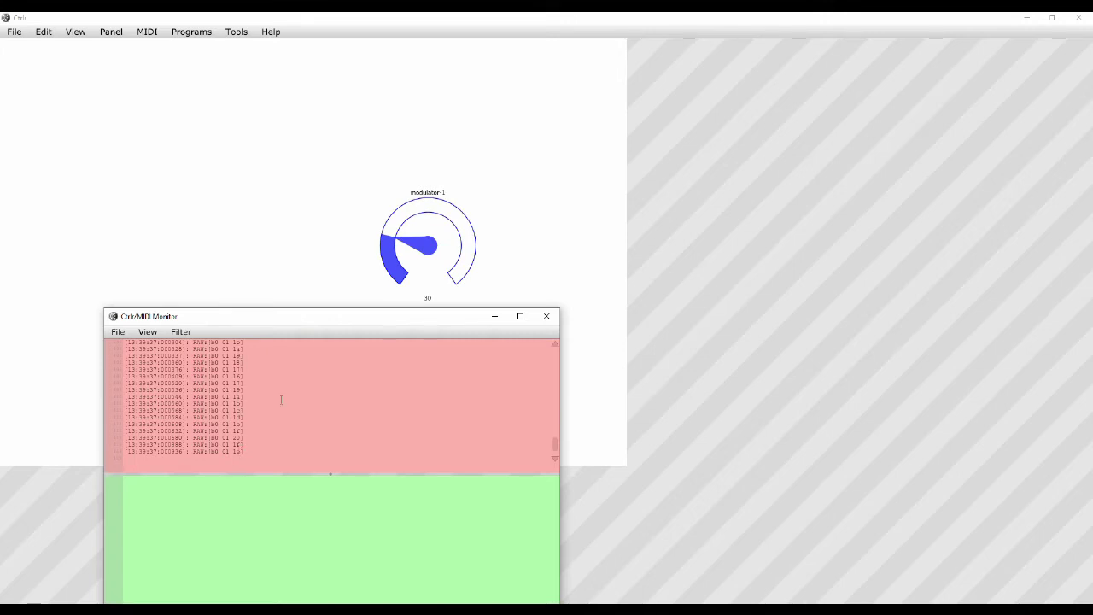
{"action": "left_click", "coordinate": [494, 316]}
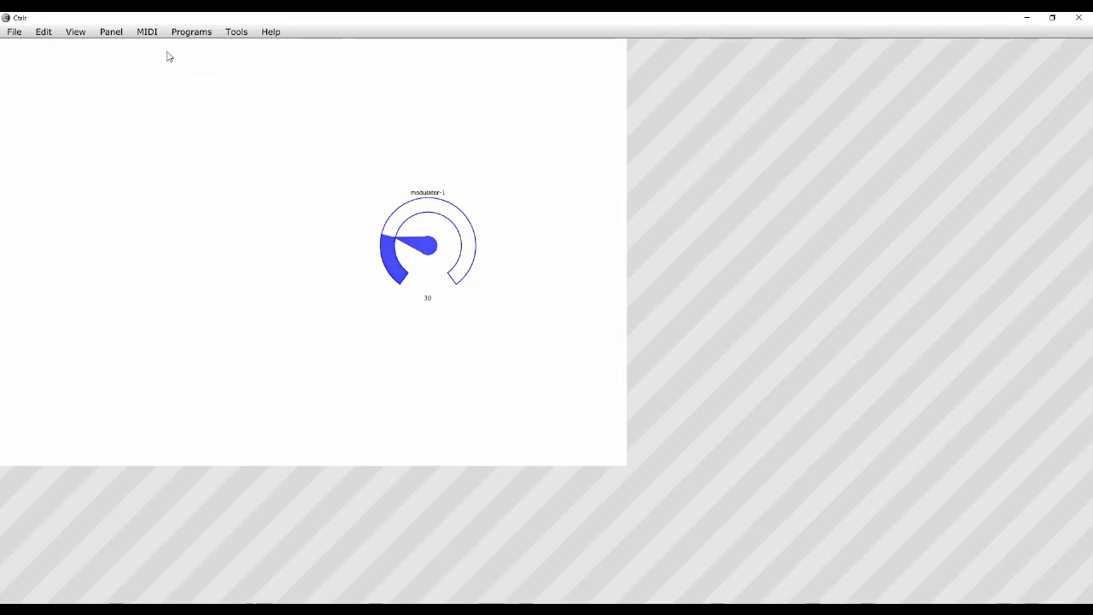
{"action": "left_click", "coordinate": [147, 32]}
{"action": "mouse_move", "coordinate": [160, 100]}
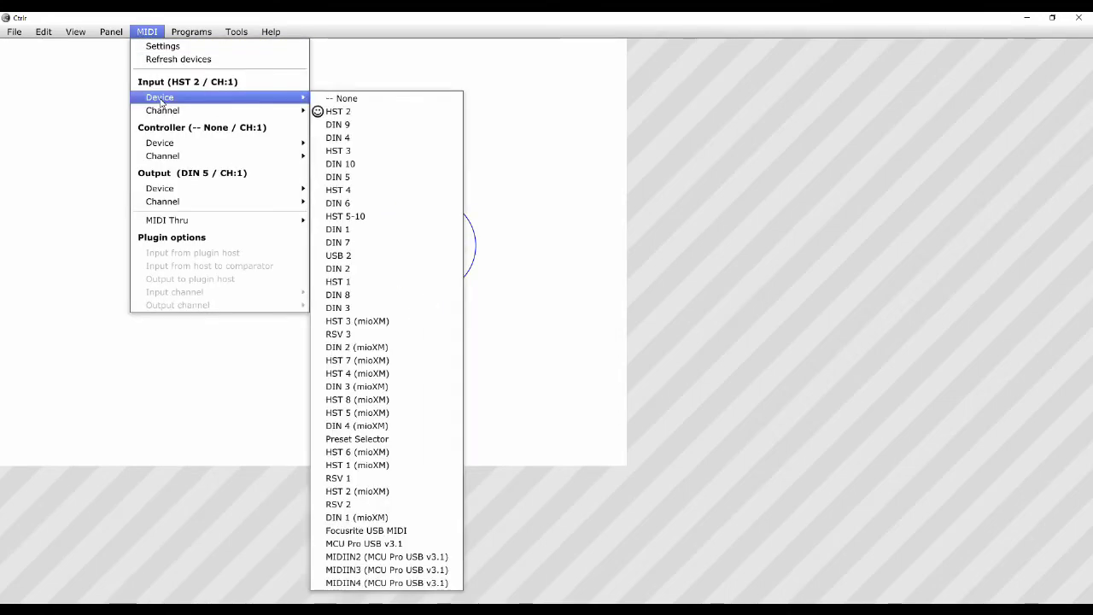
In edit mode, set modulator-1's outgoing MIDI value expression to modulatorValue+1 and validate it
{"action": "left_click", "coordinate": [128, 45]}
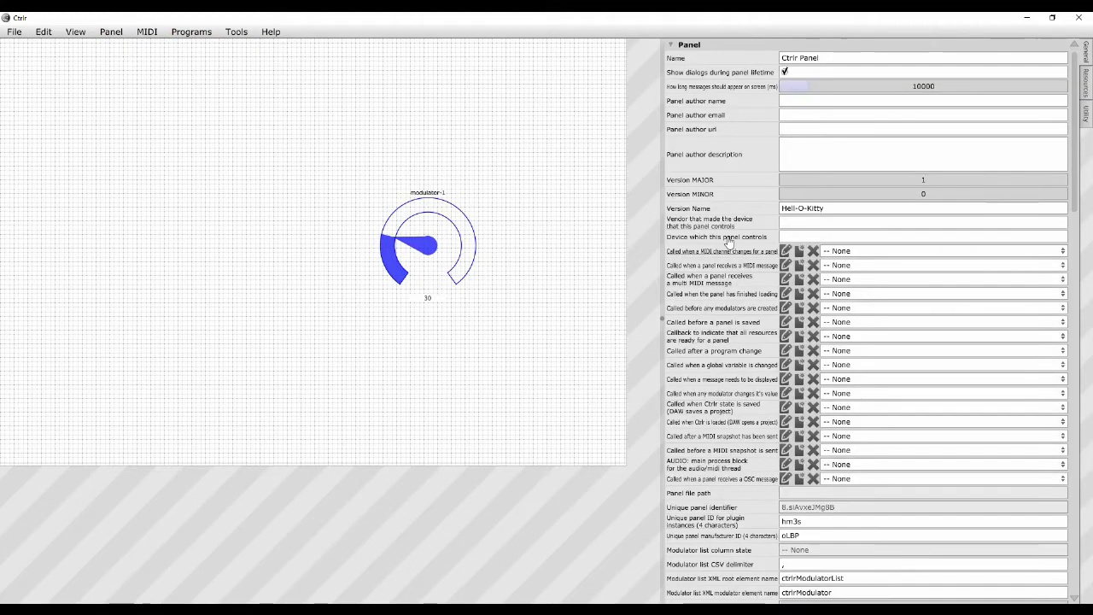
{"action": "left_click", "coordinate": [427, 248]}
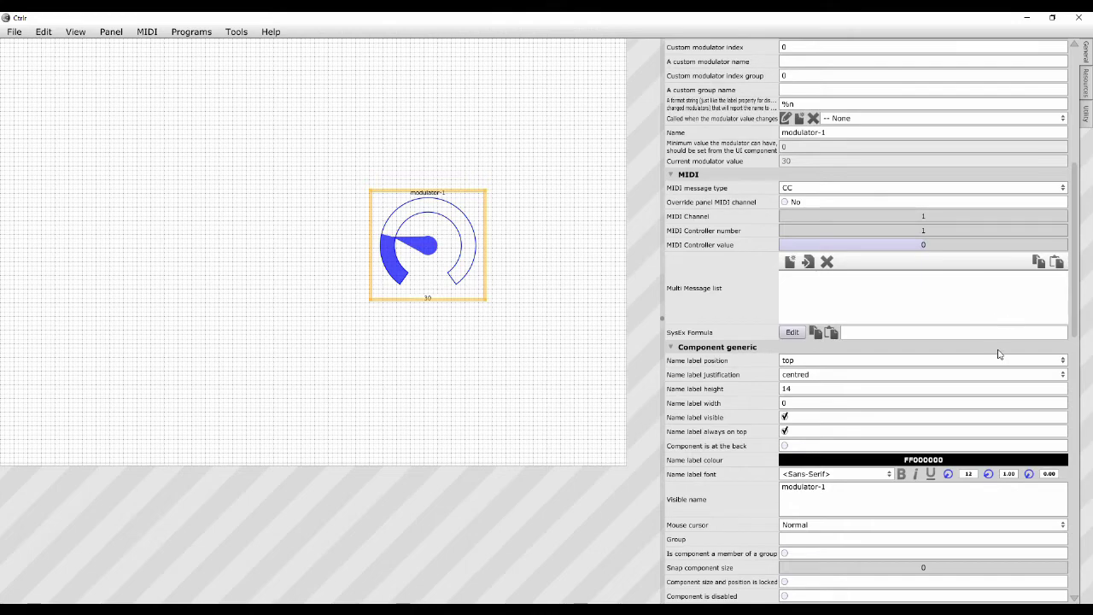
{"action": "left_click_drag", "start_coordinate": [1078, 286], "coordinate": [1075, 136]}
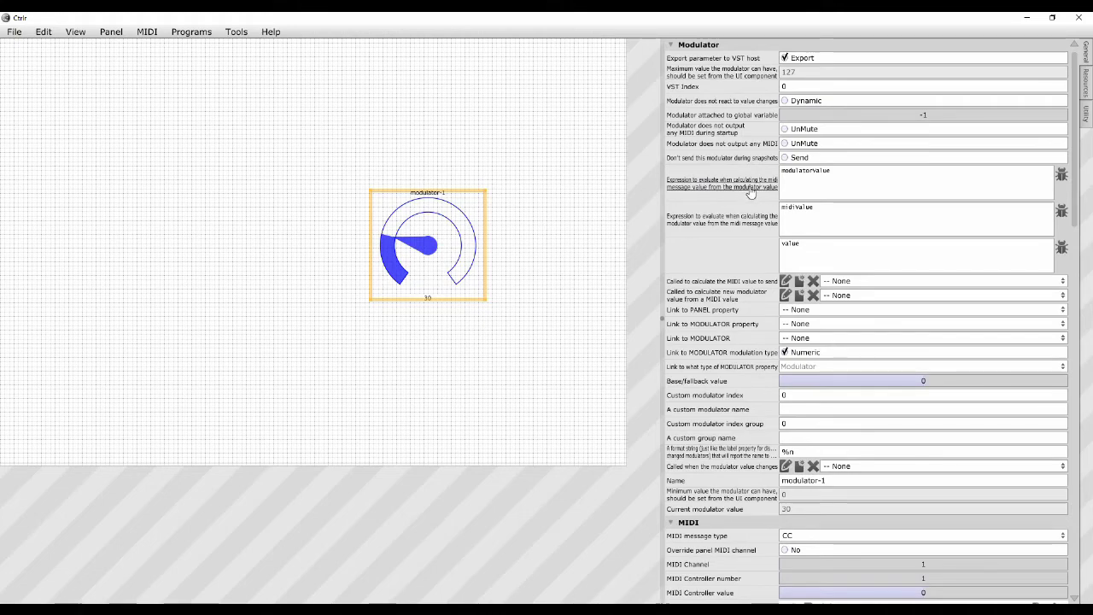
{"action": "left_click", "coordinate": [854, 179]}
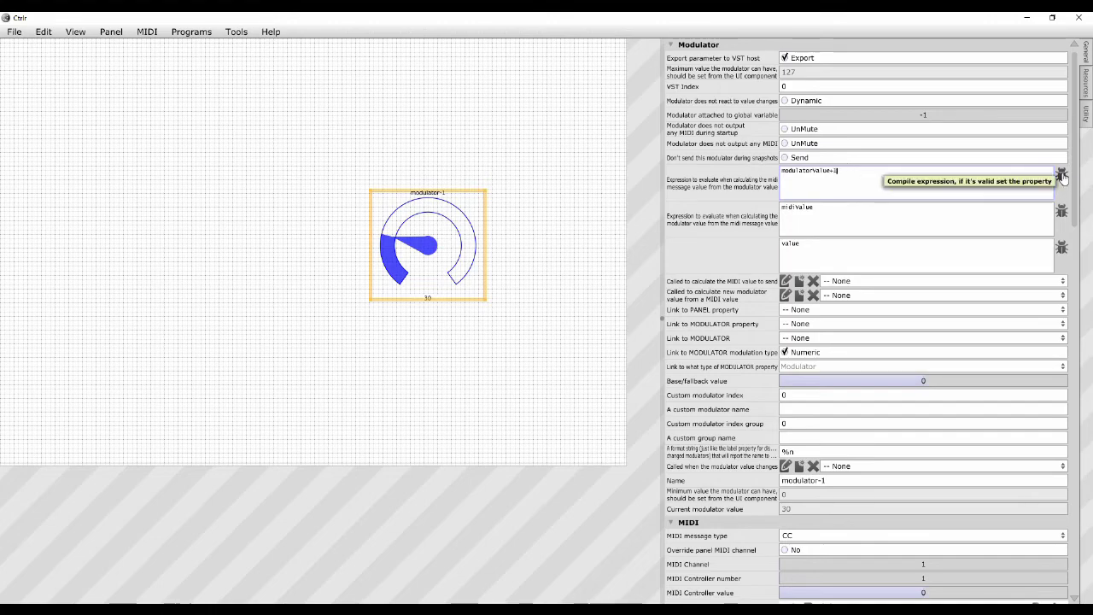
{"action": "left_click", "coordinate": [1062, 176]}
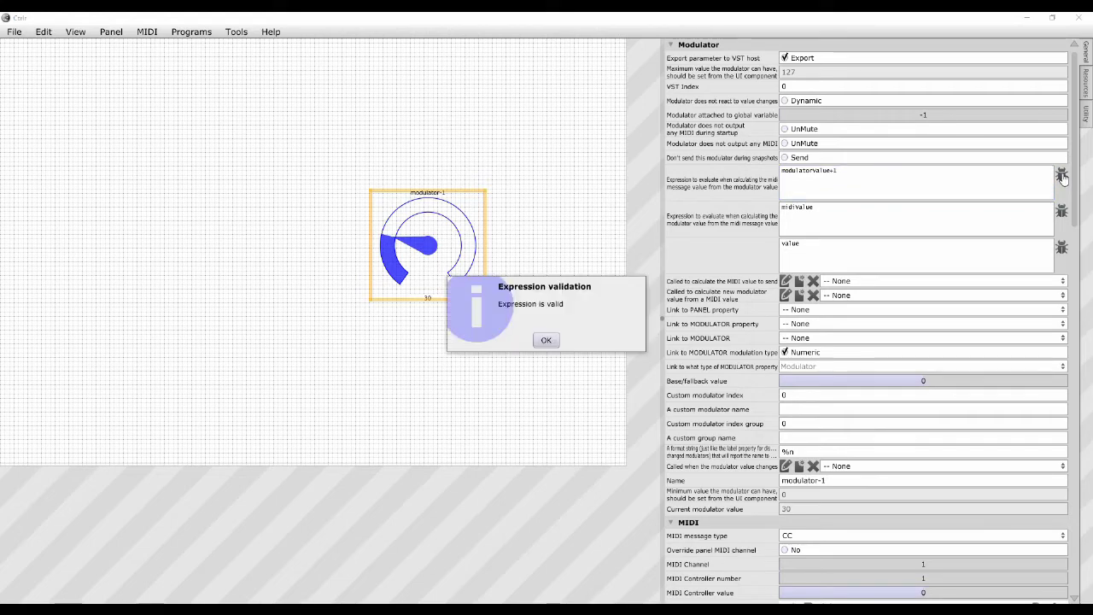
{"action": "left_click", "coordinate": [548, 342]}
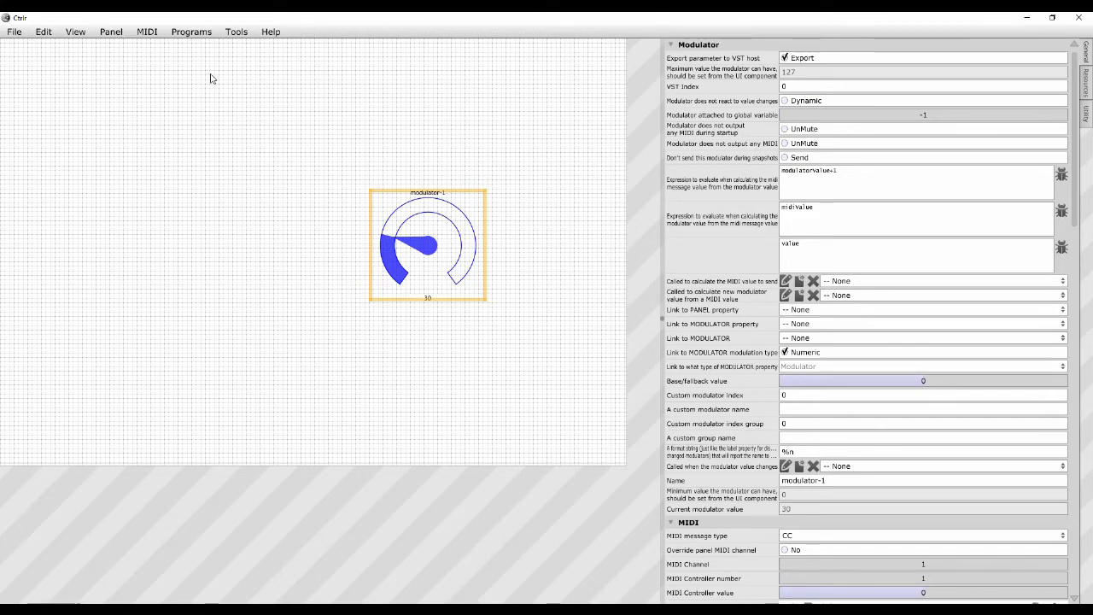
{"action": "left_click", "coordinate": [111, 31]}
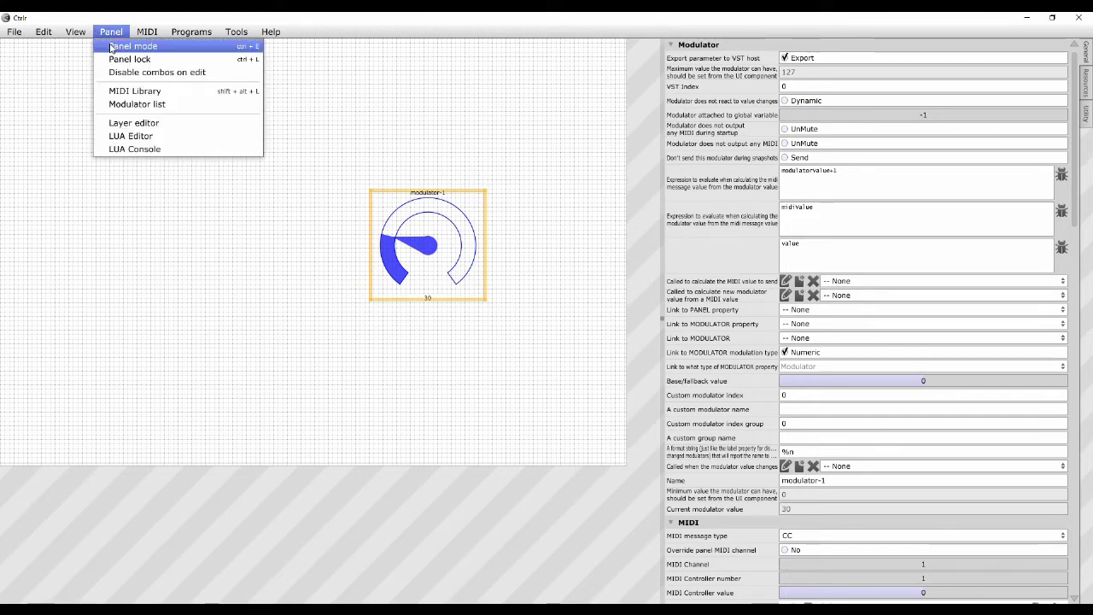
In run mode, turn the knob from 30 to 42 and view the MIDI Monitor
{"action": "left_click", "coordinate": [111, 47]}
{"action": "left_click_drag", "start_coordinate": [377, 233], "coordinate": [398, 217]}
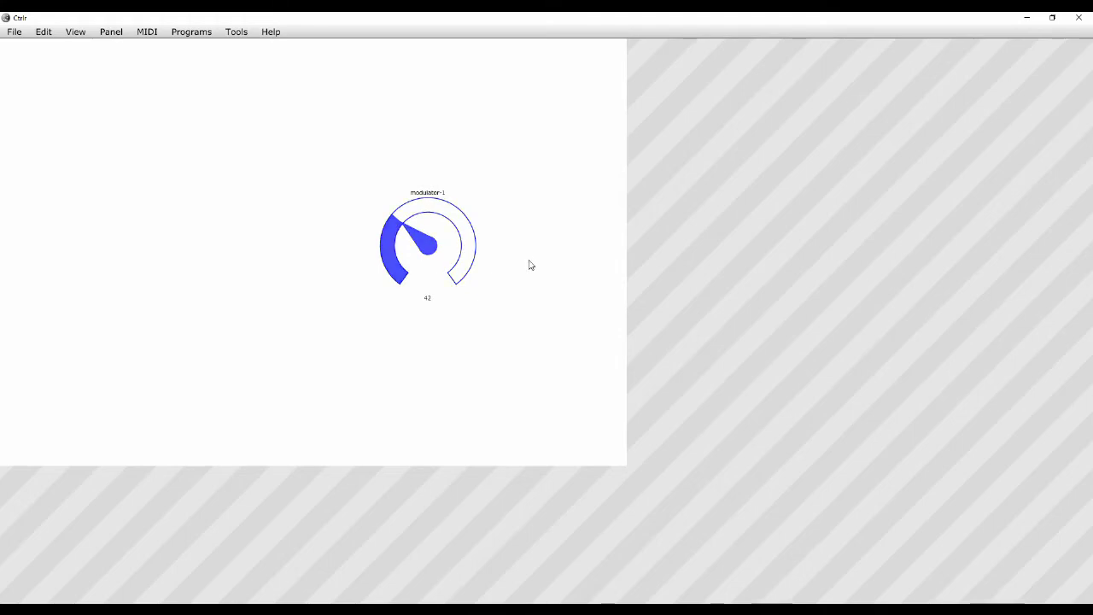
{"action": "left_click", "coordinate": [543, 609]}
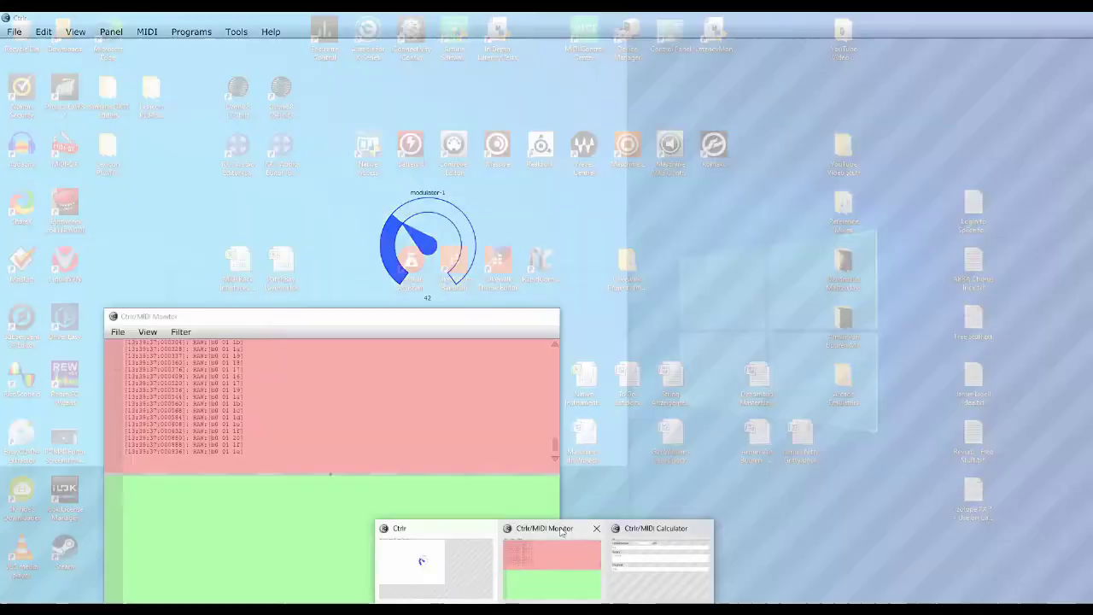
{"action": "left_click", "coordinate": [561, 537]}
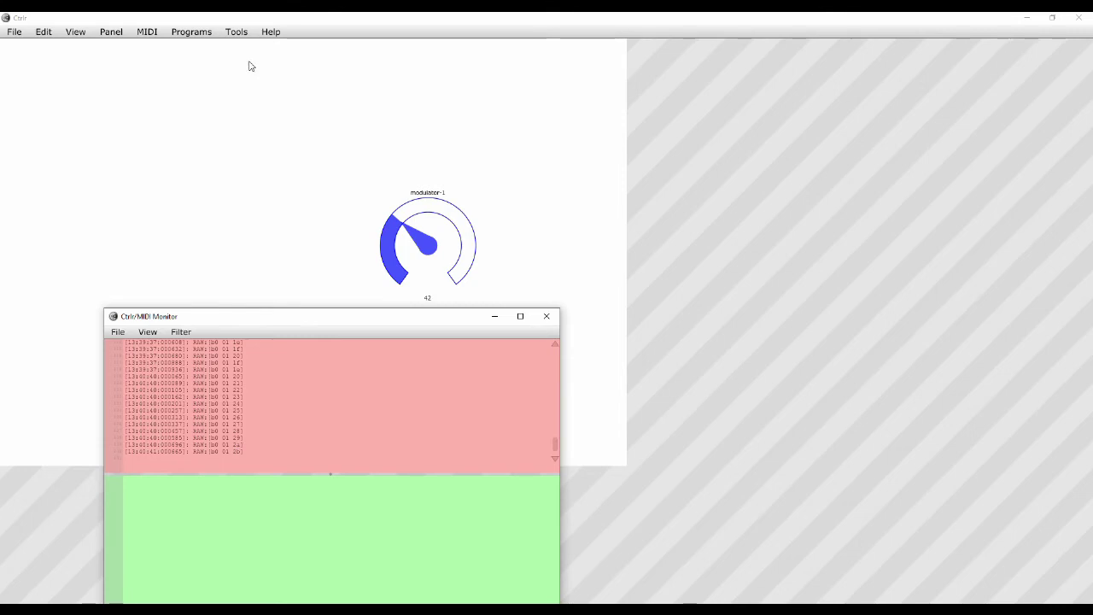
Convert decimal 42 in the MIDI Calculator to compare with the monitor's last value 2B
{"action": "left_click", "coordinate": [235, 33]}
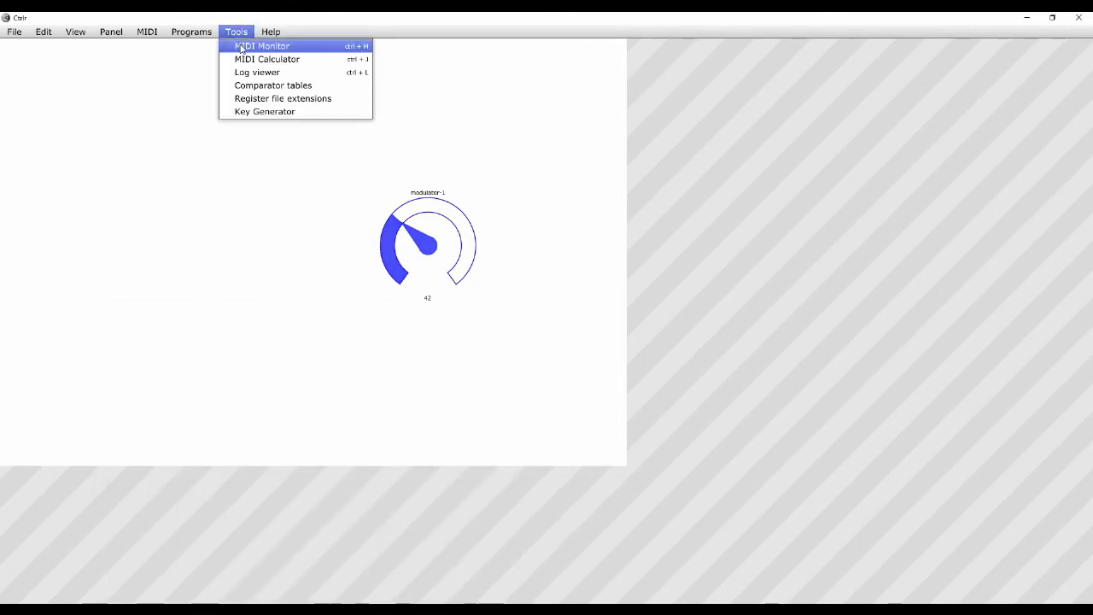
{"action": "left_click", "coordinate": [248, 59]}
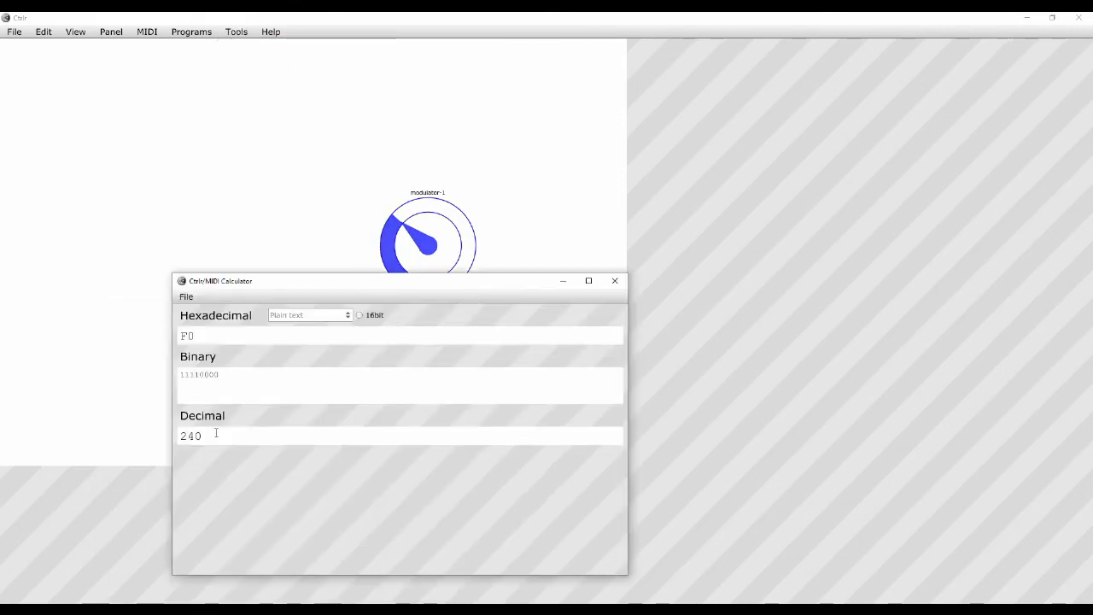
{"action": "left_click_drag", "start_coordinate": [216, 433], "coordinate": [146, 437]}
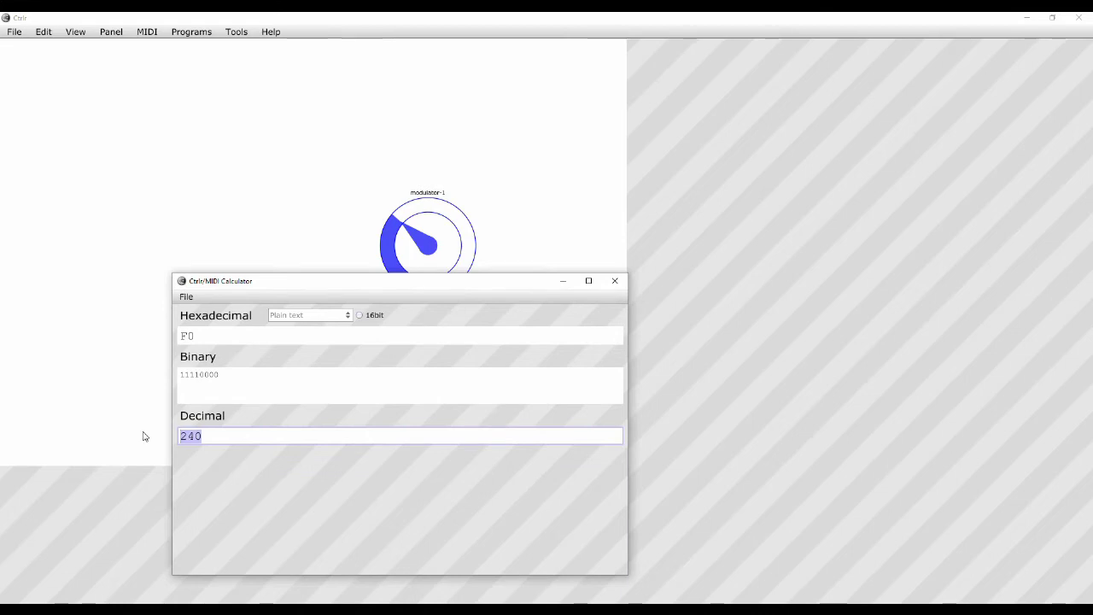
{"action": "type", "text": "42"}
{"action": "left_click", "coordinate": [510, 578]}
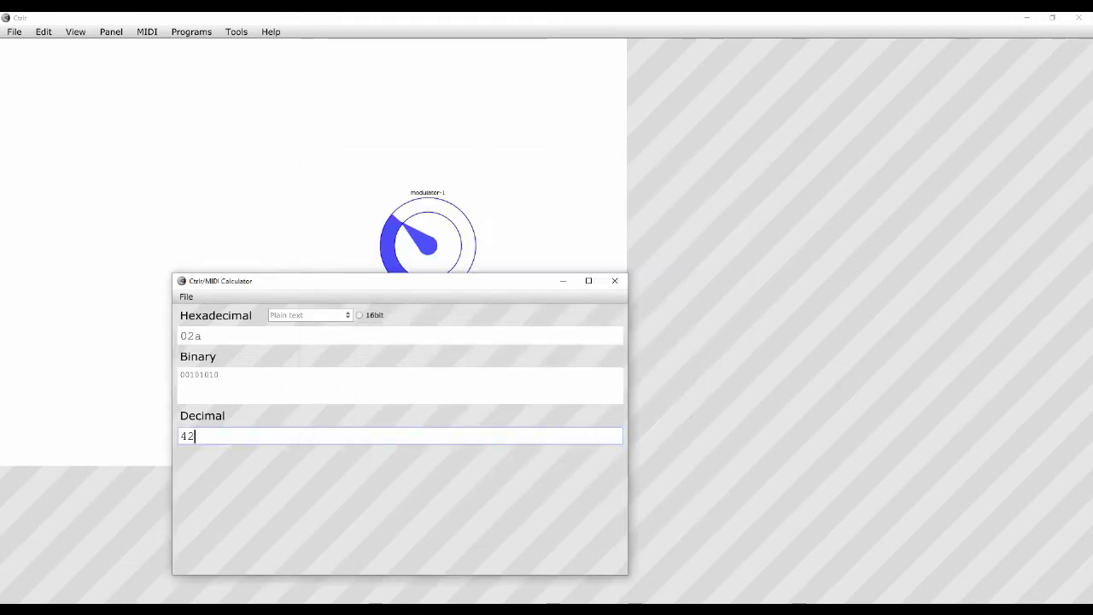
{"action": "left_click", "coordinate": [539, 535]}
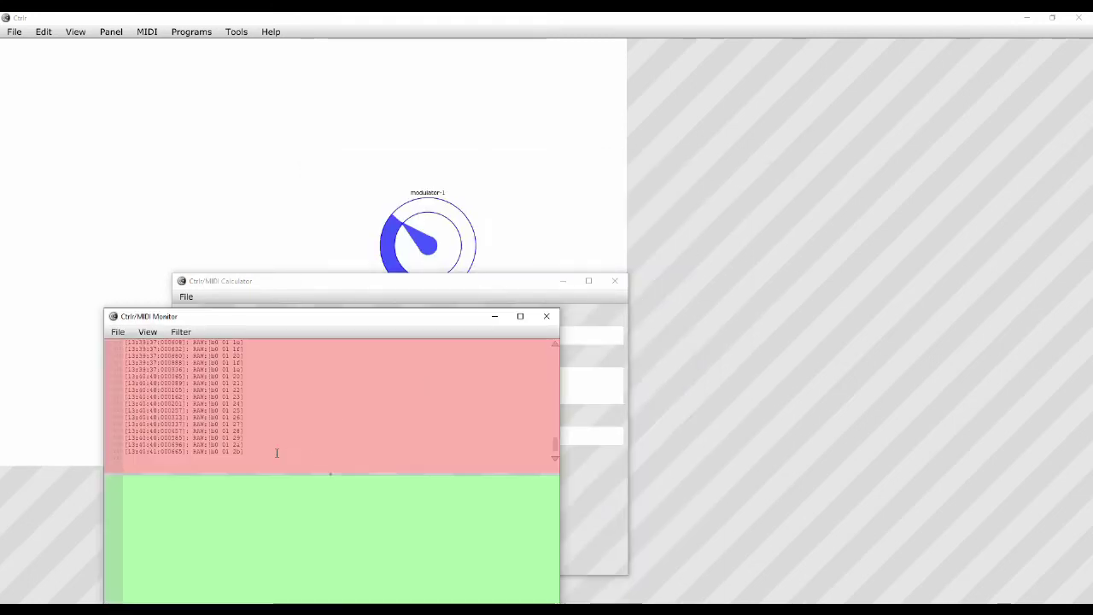
{"action": "left_click", "coordinate": [489, 235]}
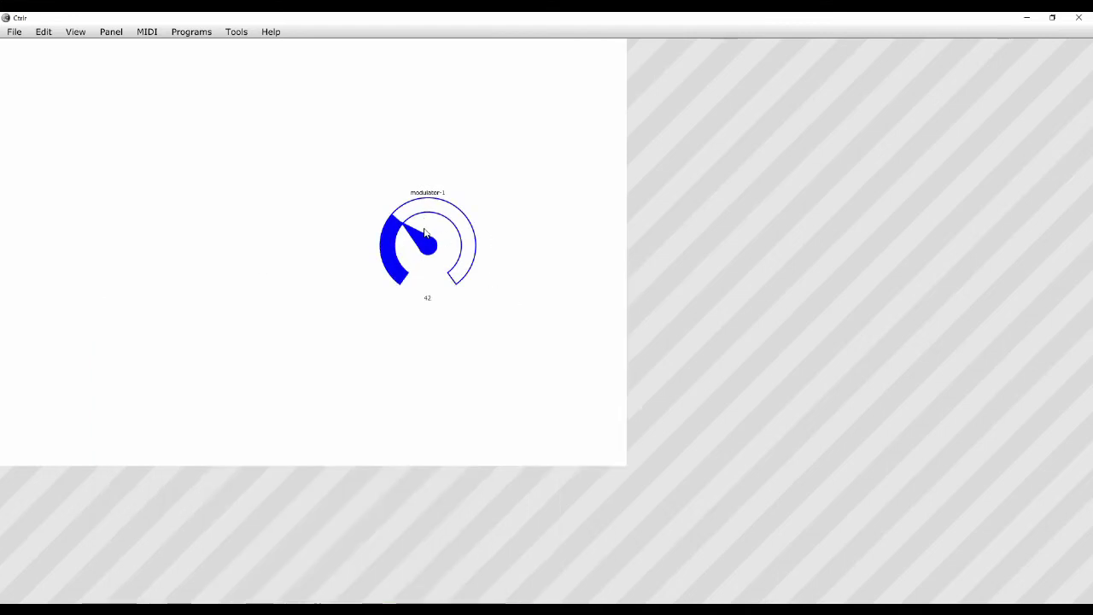
In edit mode, remove '+1' from modulator-1's expression, leaving modulatorValue, and validate it
{"action": "left_click", "coordinate": [111, 31]}
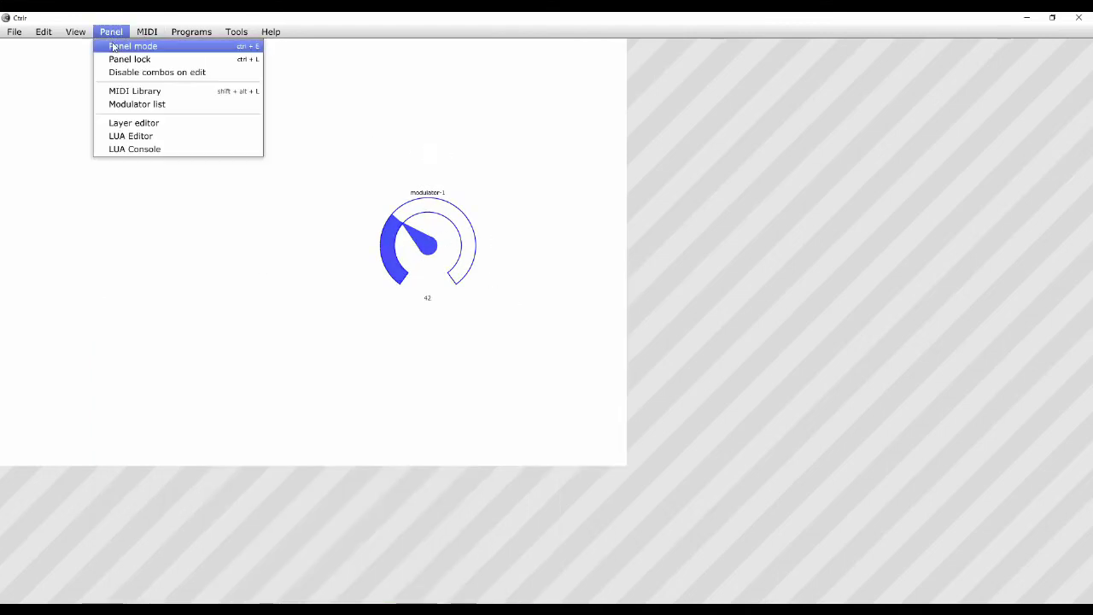
{"action": "left_click", "coordinate": [114, 44]}
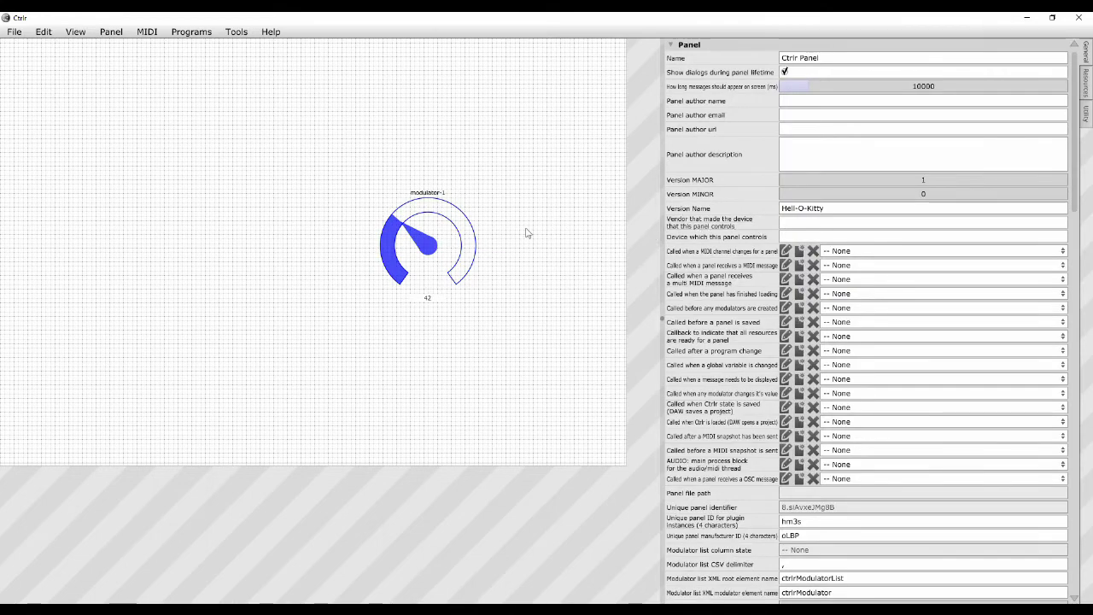
{"action": "left_click", "coordinate": [425, 243]}
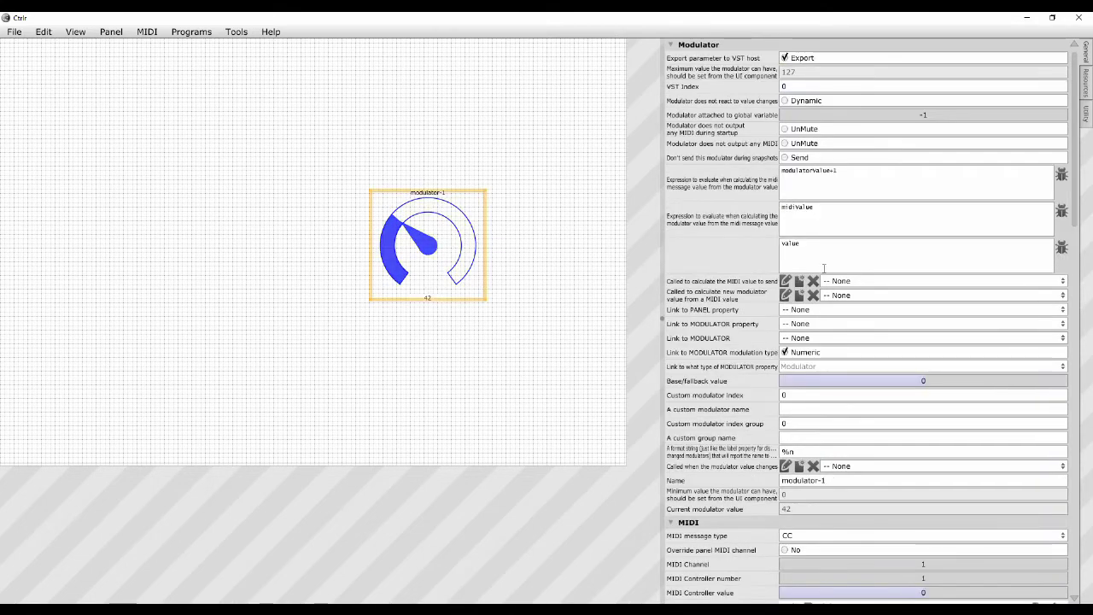
{"action": "left_click", "coordinate": [853, 171]}
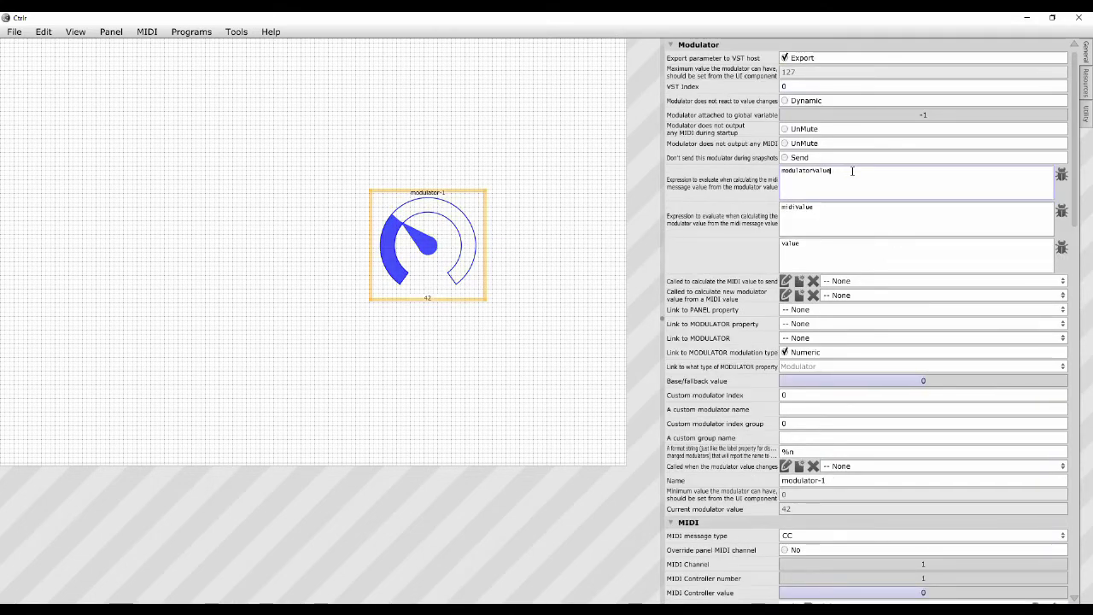
{"action": "left_click", "coordinate": [1062, 174]}
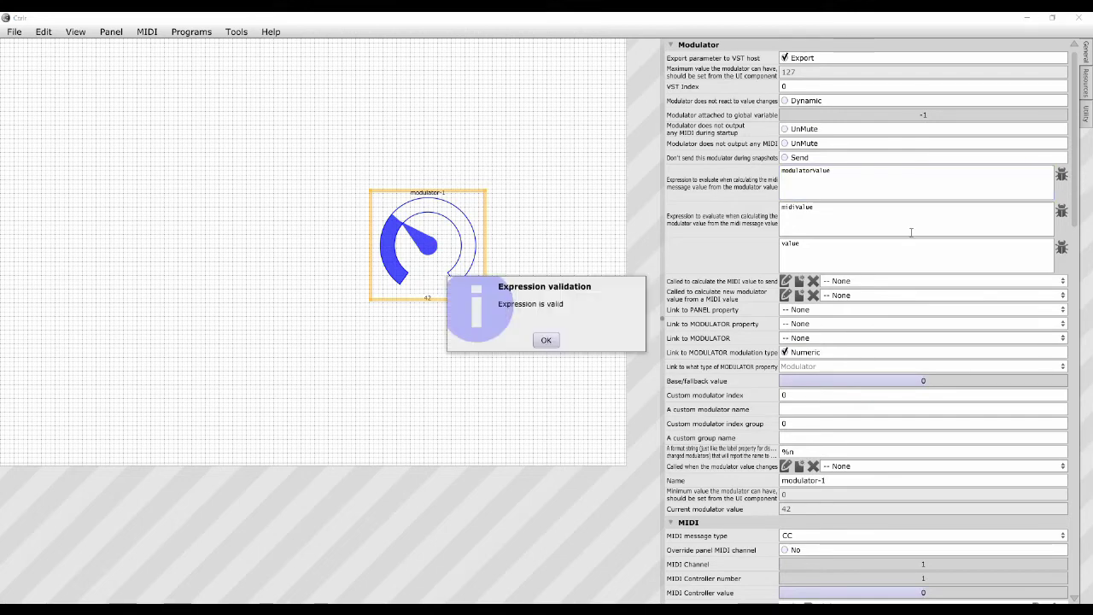
{"action": "left_click", "coordinate": [546, 340]}
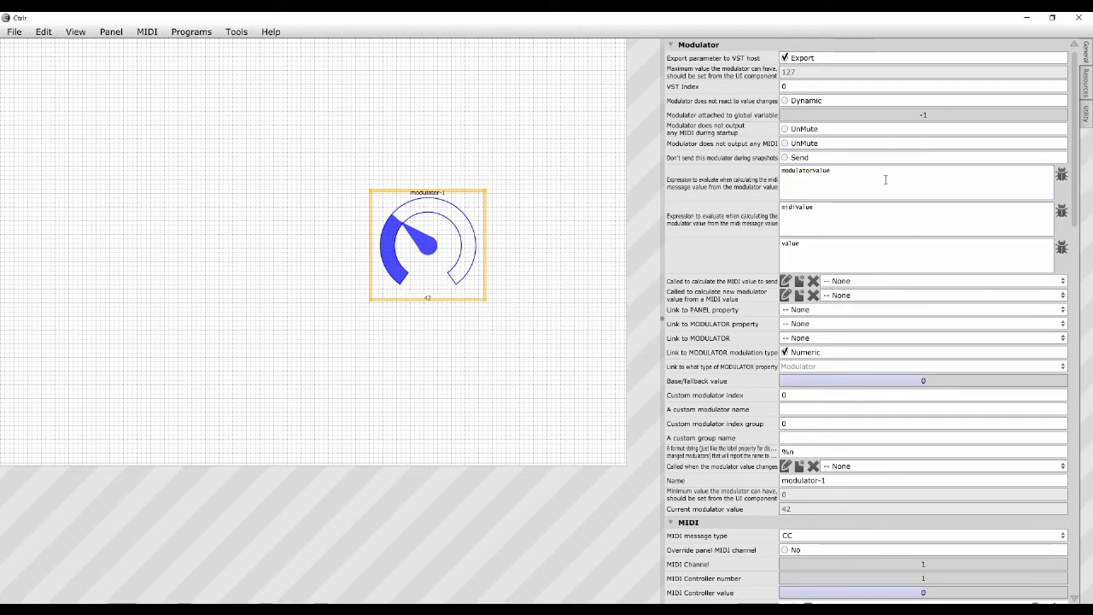
{"action": "left_click", "coordinate": [822, 211]}
Change modulator-1's MIDI message type from CC to SysEx
{"action": "left_click_drag", "start_coordinate": [1074, 164], "coordinate": [1068, 280]}
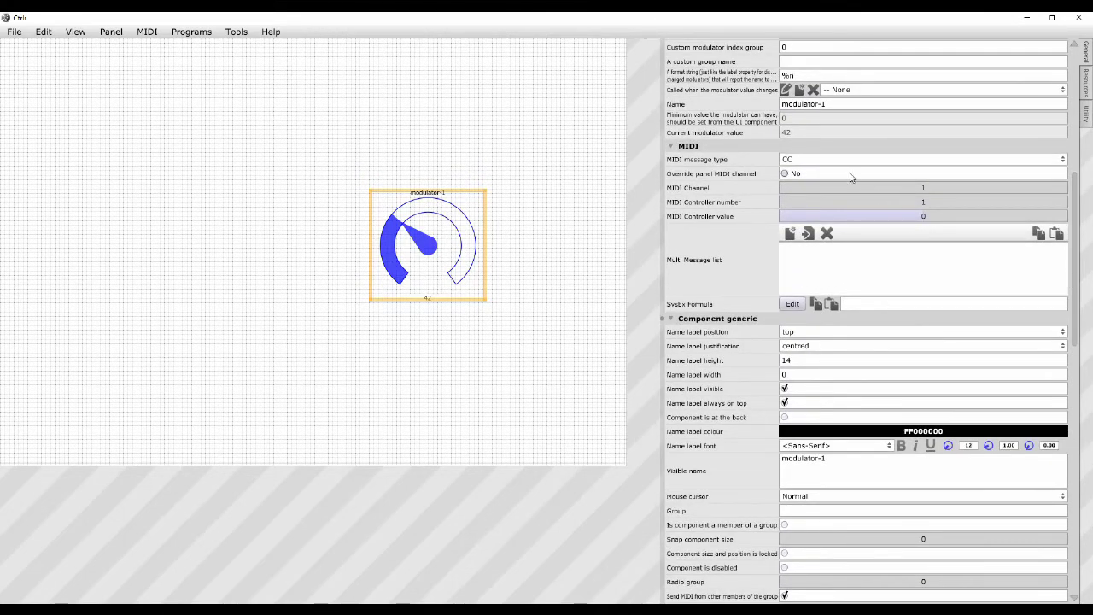
{"action": "left_click", "coordinate": [790, 160]}
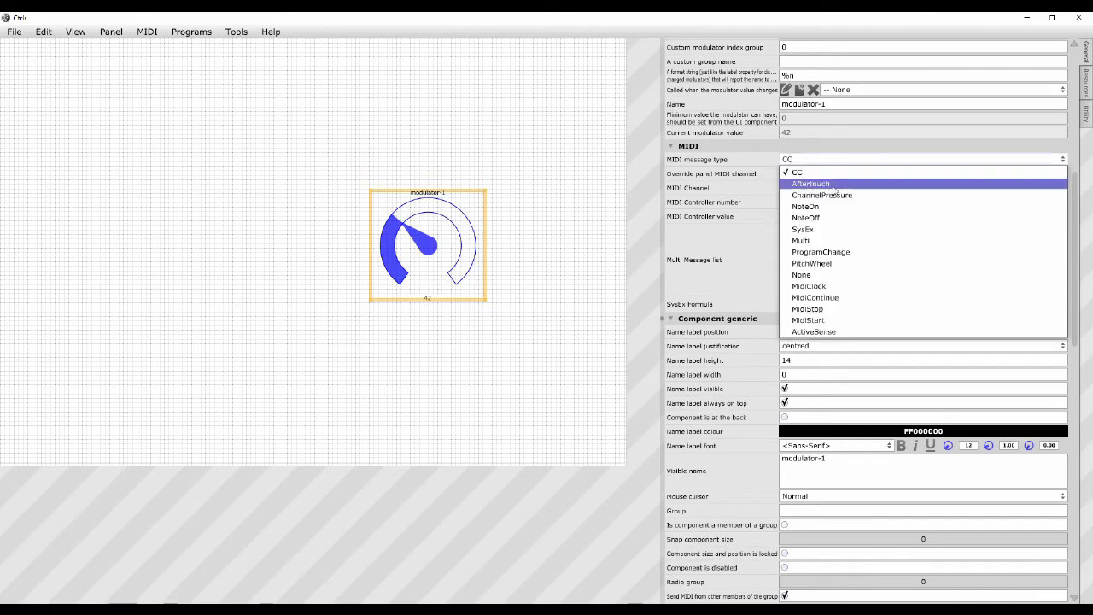
{"action": "left_click", "coordinate": [827, 232]}
Enter the SysEx formula starting F0 04 and delete the second 05, leaving F0 04 05 xx F7
{"action": "left_click", "coordinate": [858, 303]}
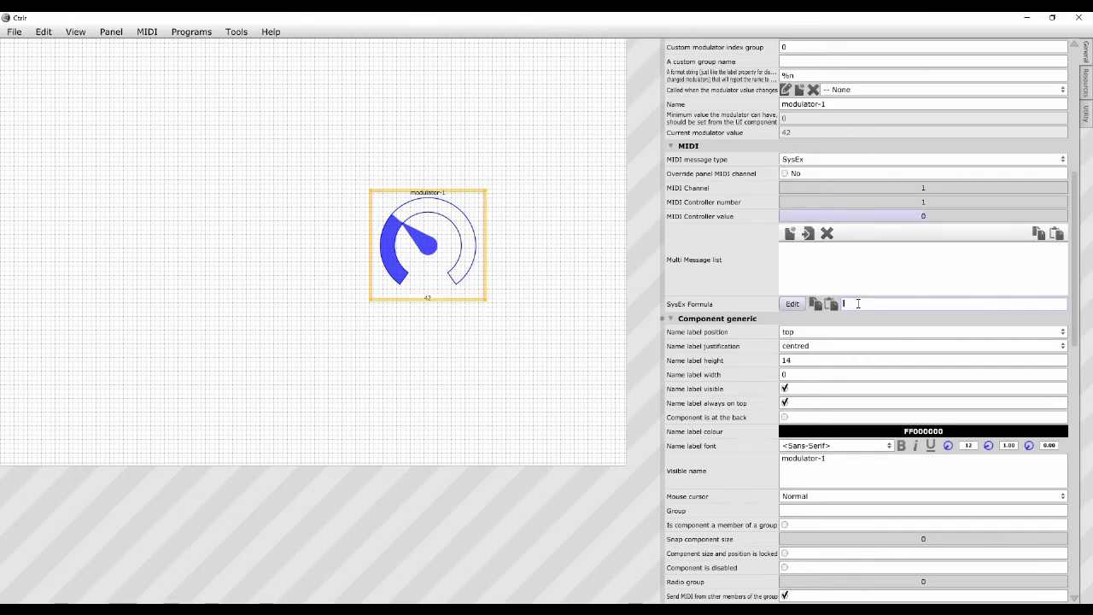
{"action": "type", "text": "F0 04"}
{"action": "key", "text": "Left"}
{"action": "key", "text": "Left"}
{"action": "key", "text": "Left"}
{"action": "key", "text": "Left"}
{"action": "key", "text": "Left"}
{"action": "key", "text": "Left"}
{"action": "key", "text": "BackSpace"}
{"action": "key", "text": "BackSpace"}
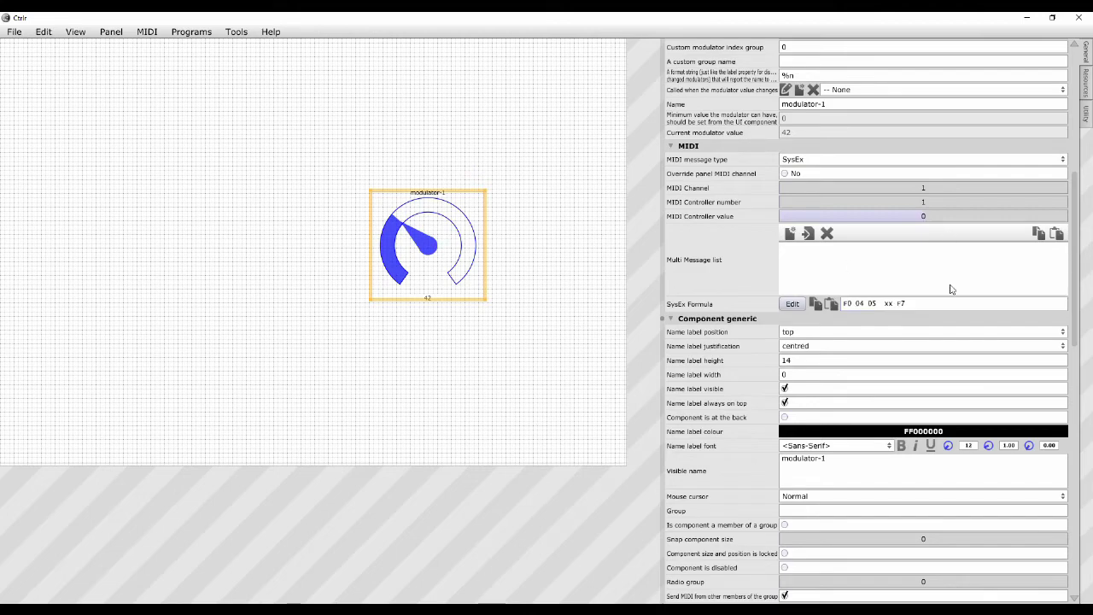
Edit the SysEx formula to read F0 04 05 1y xx F7
{"action": "left_click", "coordinate": [882, 307]}
{"action": "left_click", "coordinate": [879, 305]}
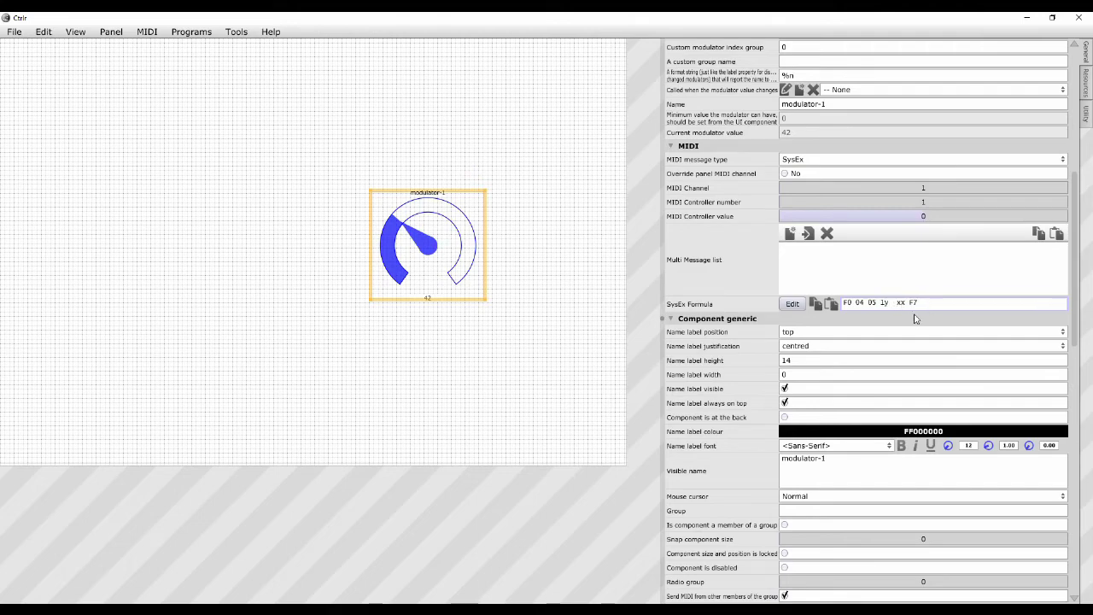
{"action": "key", "text": "BackSpace"}
{"action": "left_click", "coordinate": [923, 305]}
Check the output MIDI channel, switch to run mode, turn the knob from 42 to 35, and view the MIDI Monitor
{"action": "left_click", "coordinate": [117, 34]}
{"action": "mouse_move", "coordinate": [147, 34]}
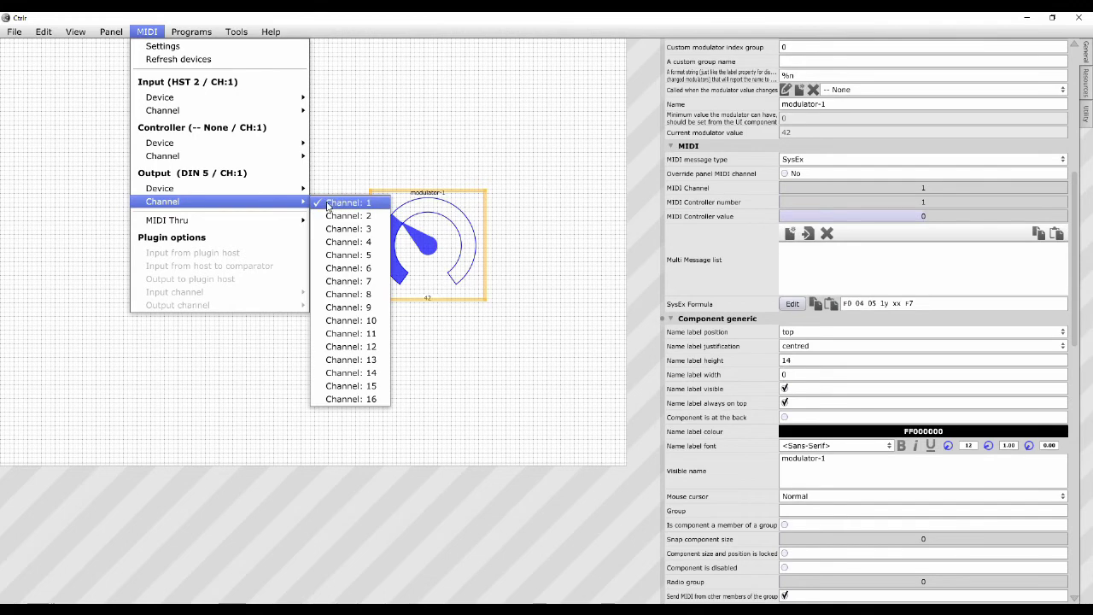
{"action": "left_click", "coordinate": [149, 35]}
{"action": "left_click", "coordinate": [111, 31]}
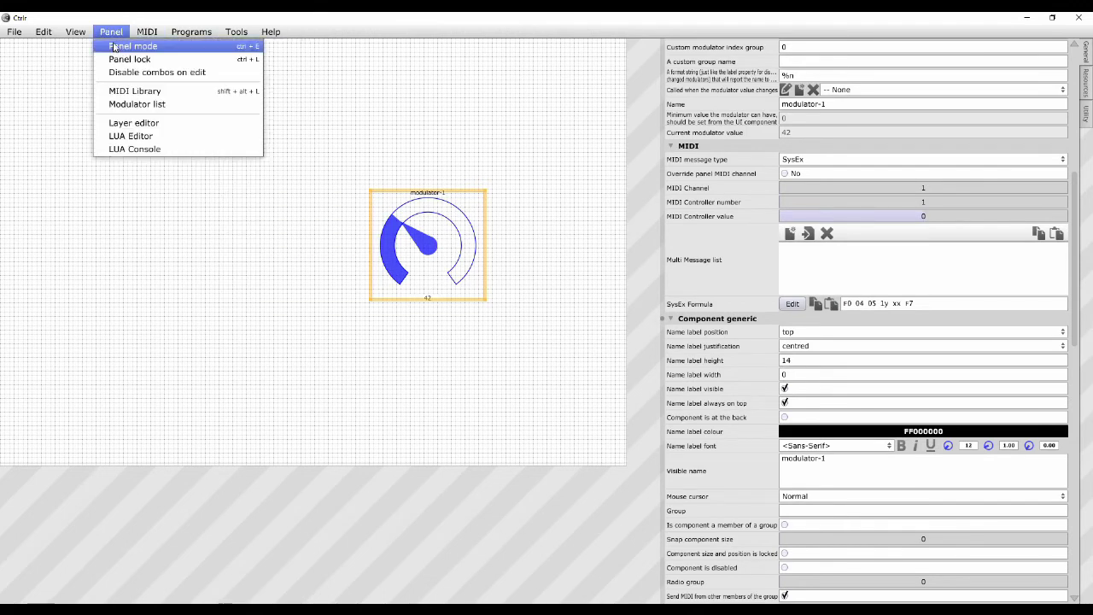
{"action": "left_click", "coordinate": [117, 43]}
{"action": "left_click_drag", "start_coordinate": [406, 237], "coordinate": [406, 249]}
{"action": "left_click", "coordinate": [585, 538]}
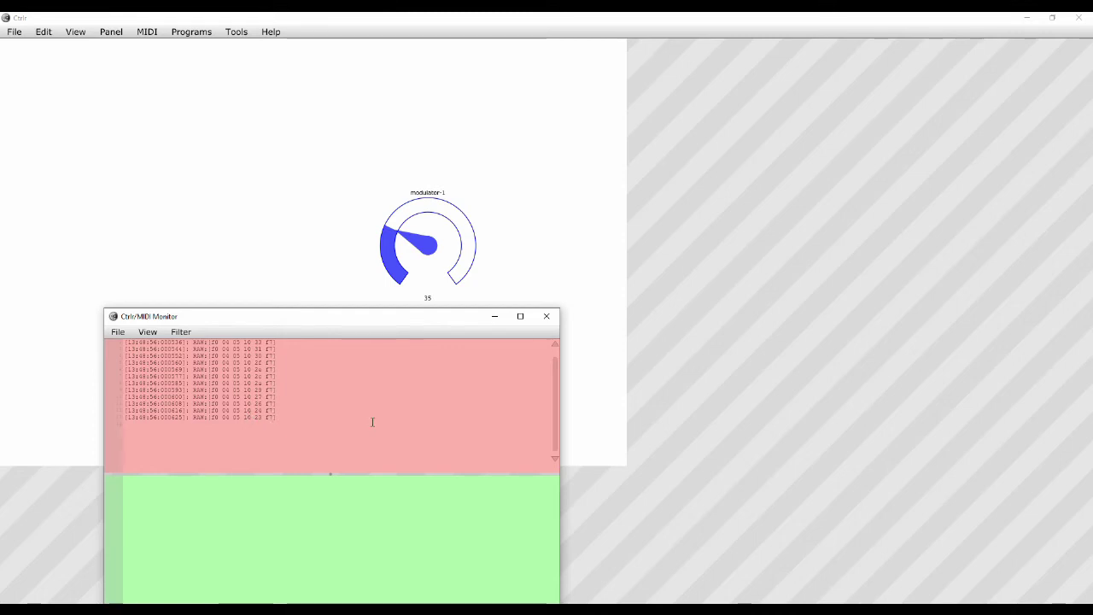
Set the MIDI output channel to 16
{"action": "left_click", "coordinate": [283, 206]}
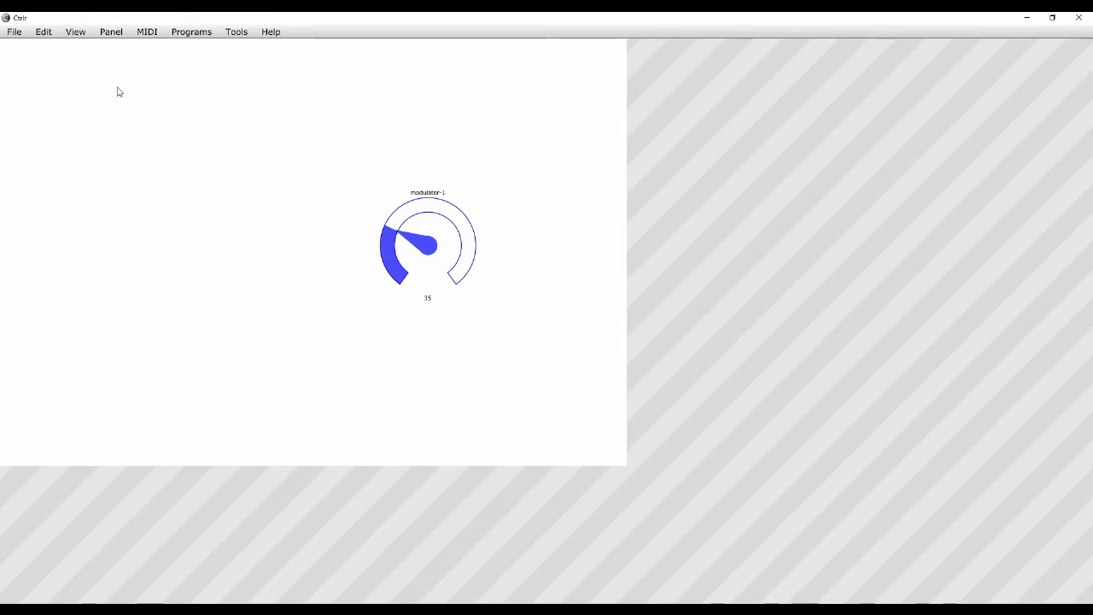
{"action": "left_click", "coordinate": [112, 34]}
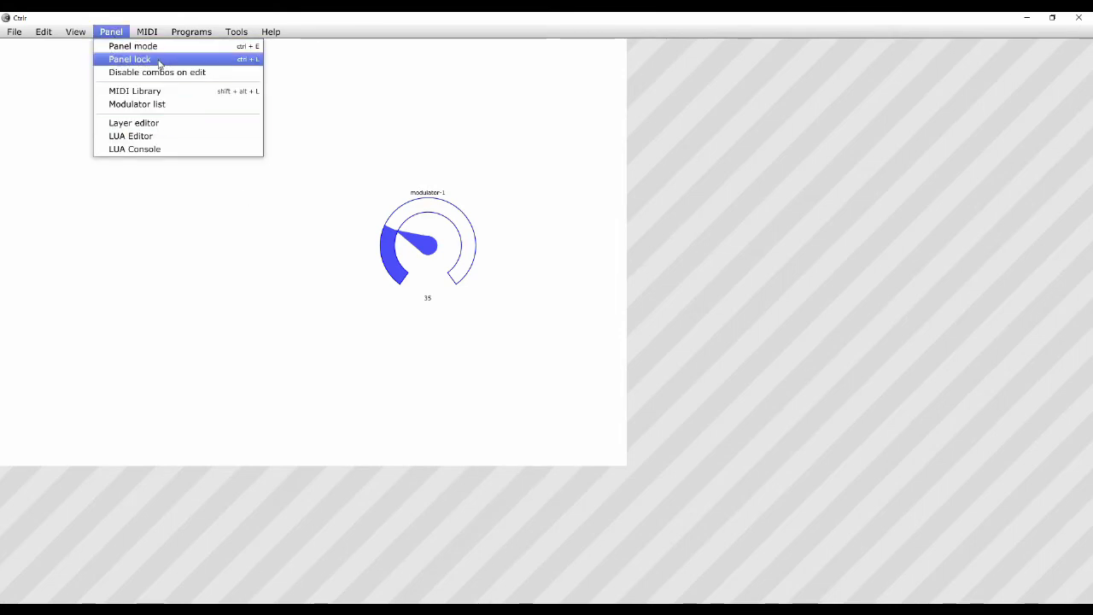
{"action": "mouse_move", "coordinate": [147, 32]}
{"action": "mouse_move", "coordinate": [256, 188]}
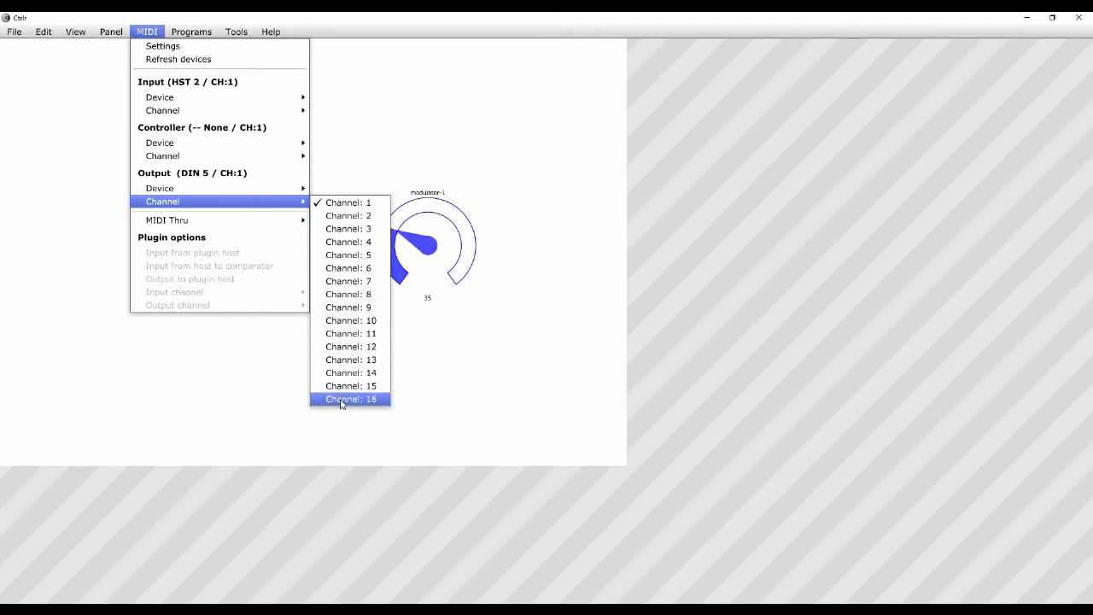
{"action": "left_click", "coordinate": [342, 400]}
Turn the knob from 35 to 30, check the new channel byte in the monitor, and return to edit mode
{"action": "left_click_drag", "start_coordinate": [405, 243], "coordinate": [405, 251]}
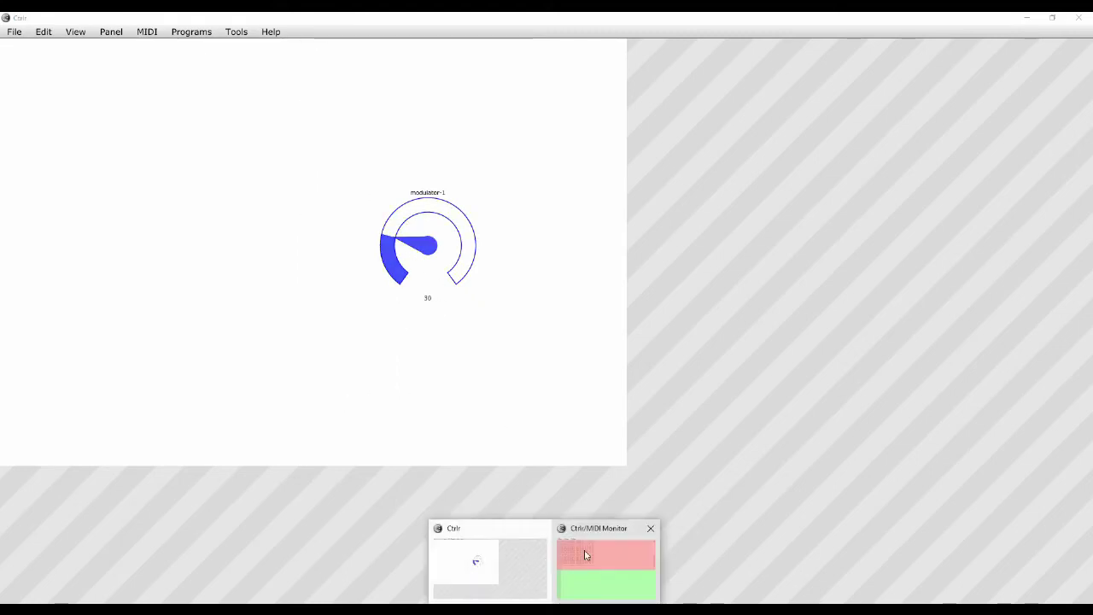
{"action": "left_click", "coordinate": [594, 530]}
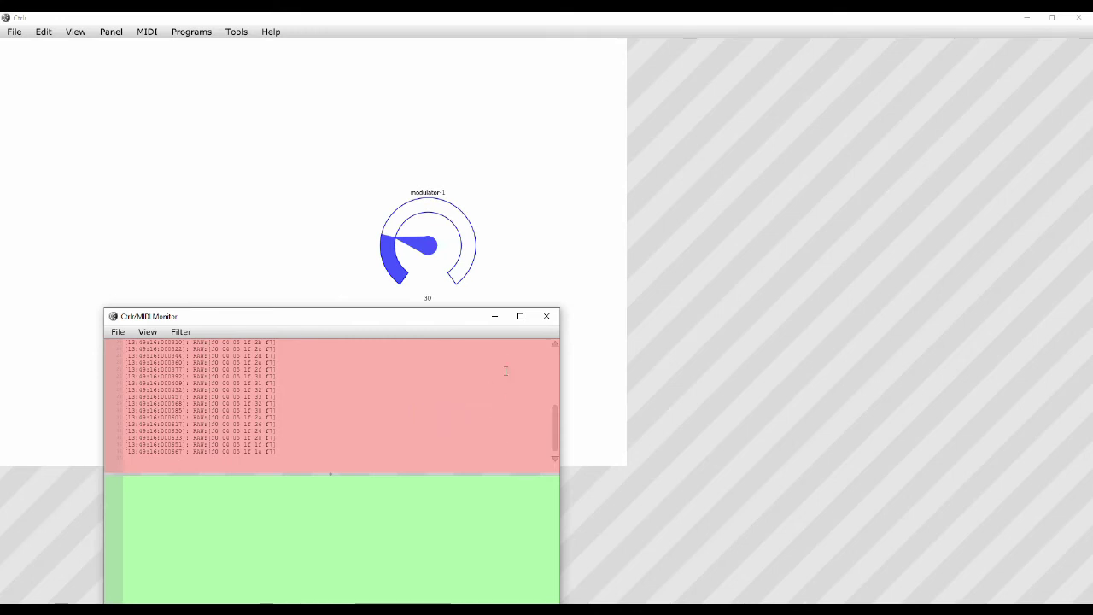
{"action": "left_click", "coordinate": [494, 317]}
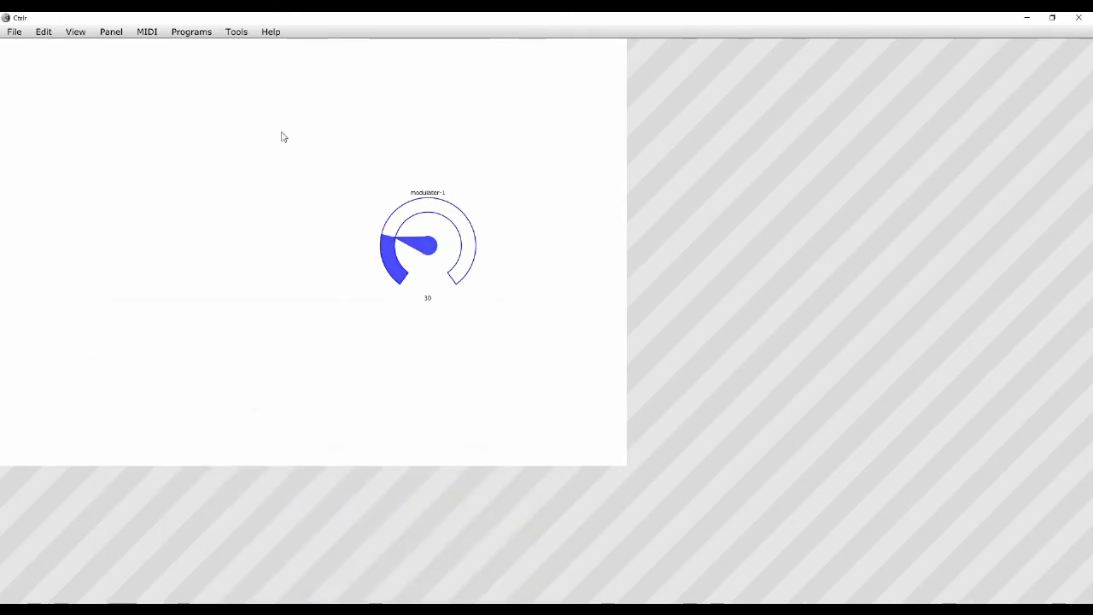
{"action": "left_click", "coordinate": [141, 36]}
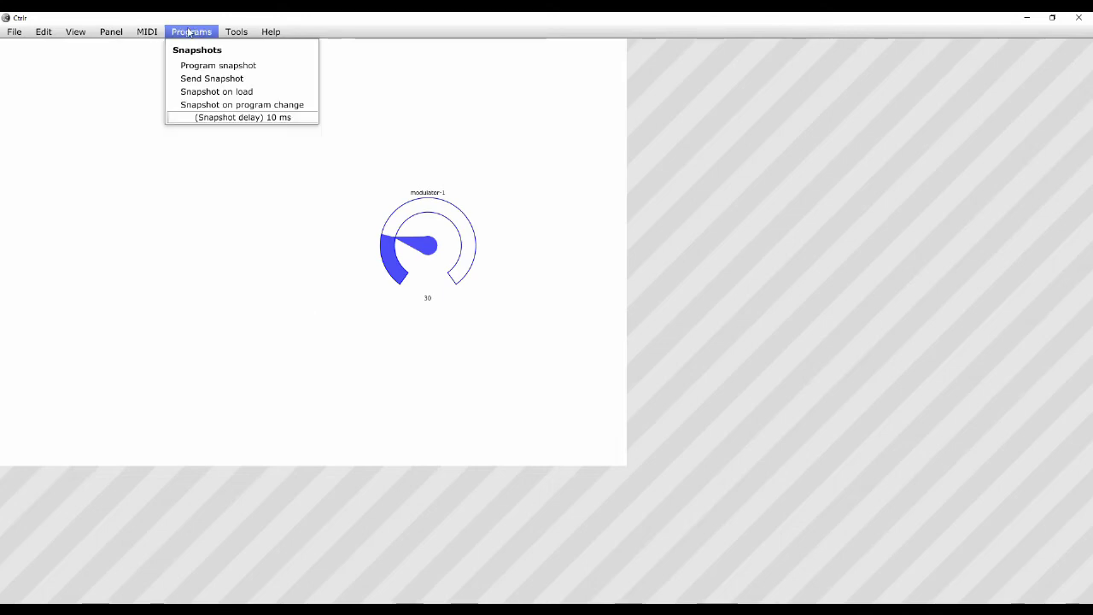
{"action": "left_click", "coordinate": [113, 34]}
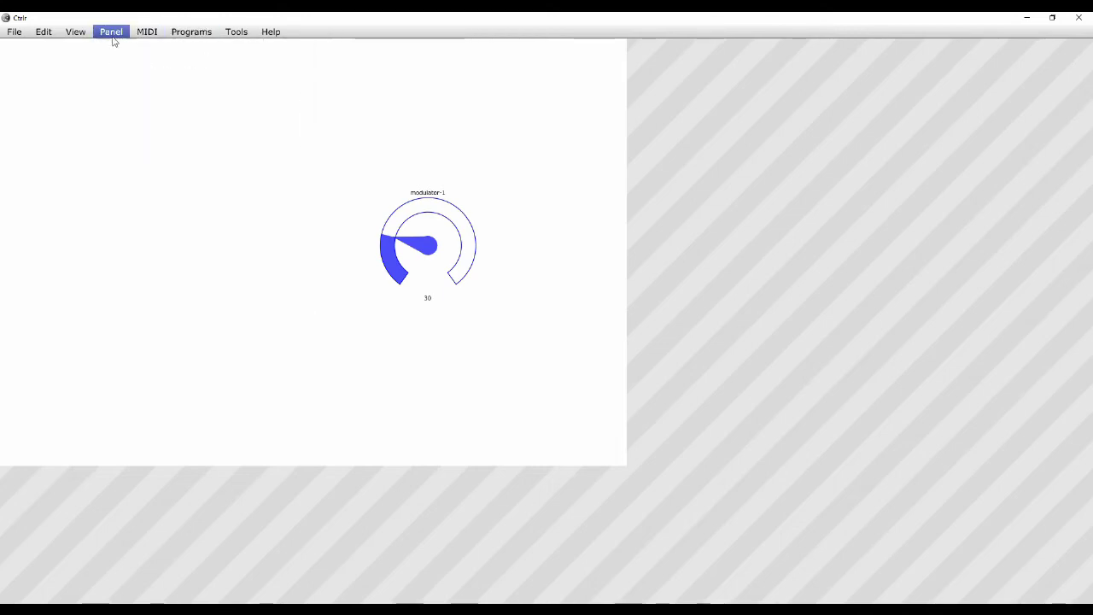
{"action": "left_click", "coordinate": [114, 38]}
Select modulator-1 and replace the xx placeholder in its SysEx formula with ms ls
{"action": "left_click", "coordinate": [116, 46]}
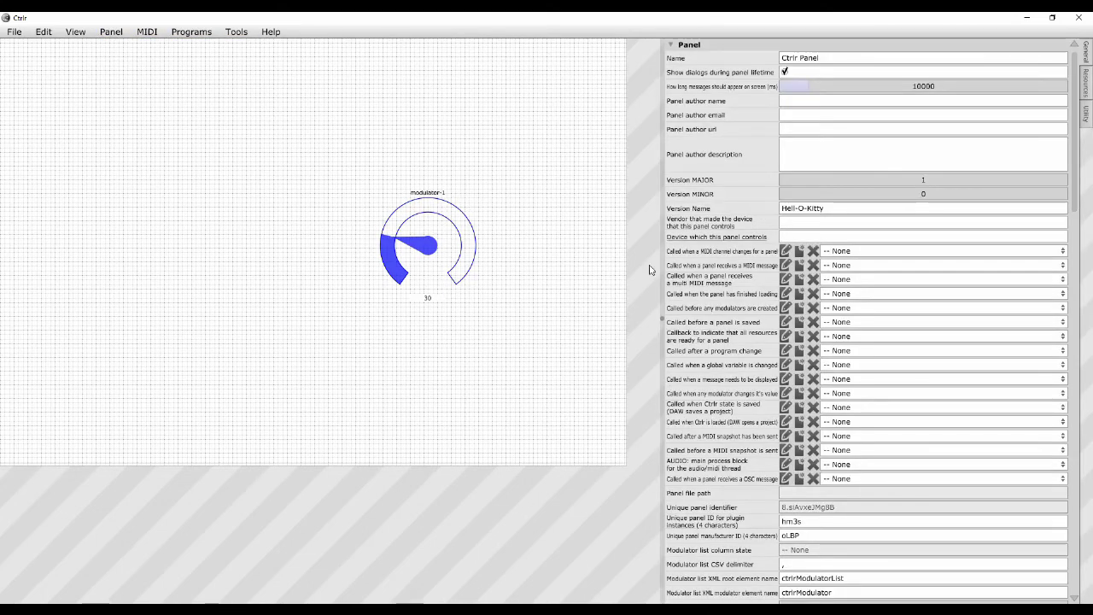
{"action": "left_click", "coordinate": [427, 243]}
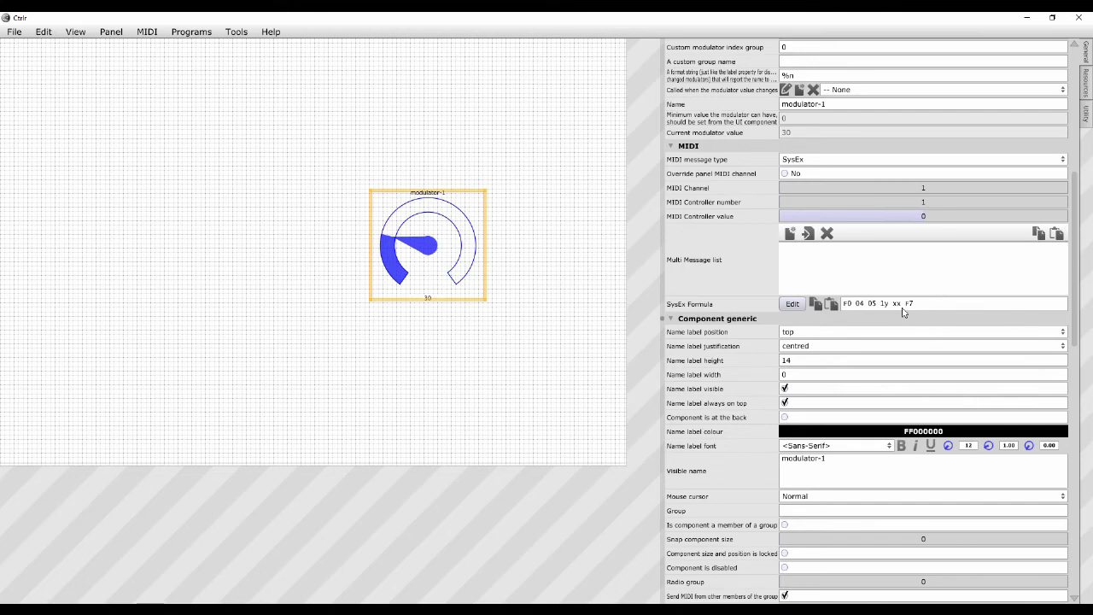
{"action": "left_click", "coordinate": [902, 304]}
{"action": "double_click", "coordinate": [897, 304]}
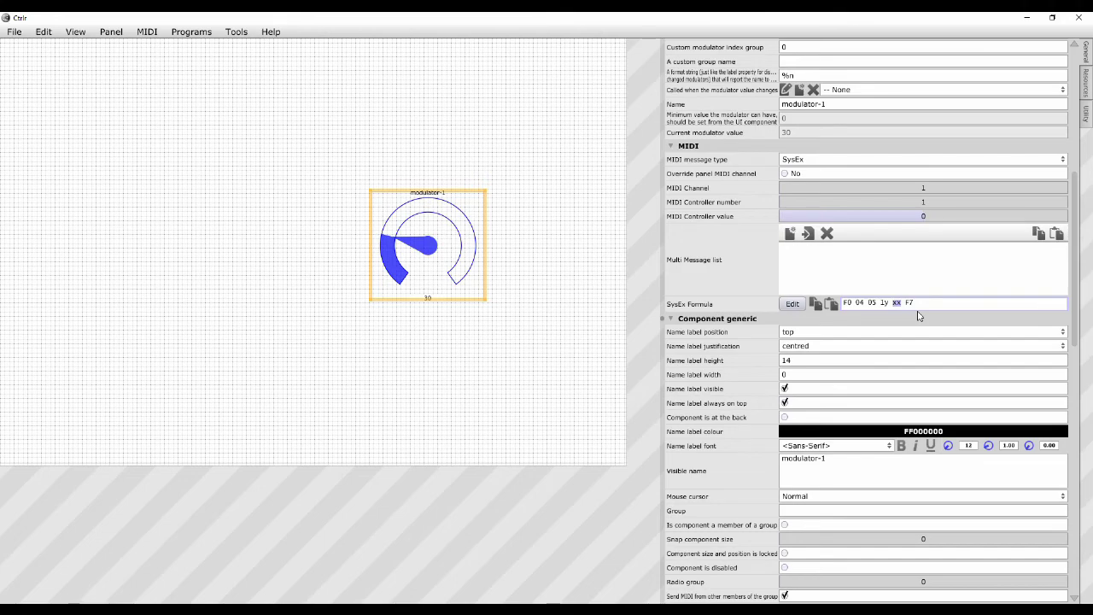
{"action": "type", "text": "ms ls"}
In run mode, turn the knob from 30 to 37 and check the two value bytes in the MIDI Monitor
{"action": "left_click", "coordinate": [111, 31]}
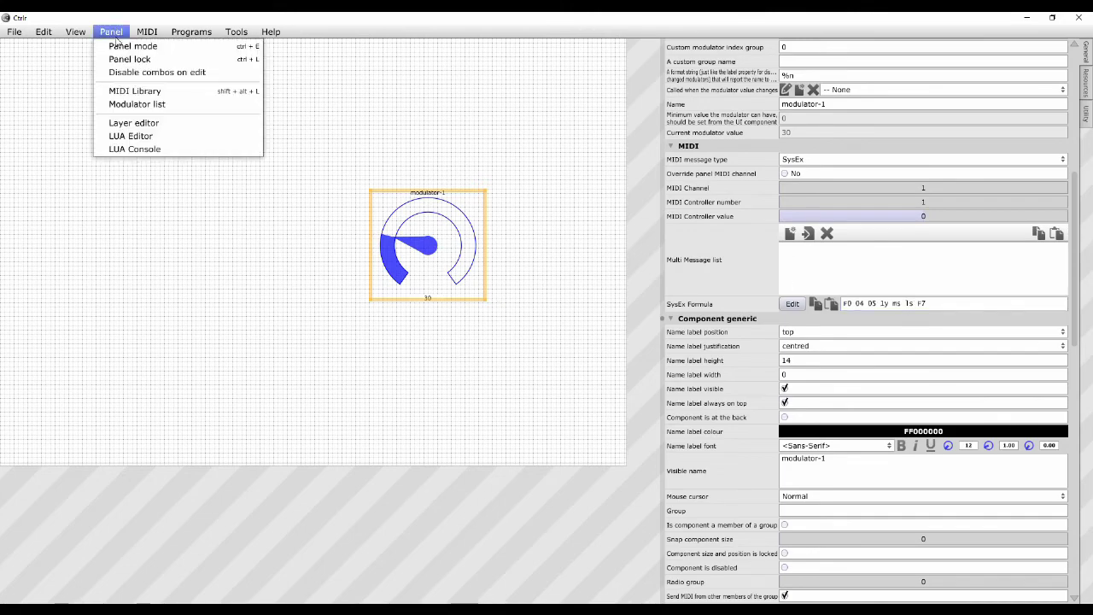
{"action": "left_click", "coordinate": [128, 45]}
{"action": "left_click_drag", "start_coordinate": [390, 237], "coordinate": [397, 232]}
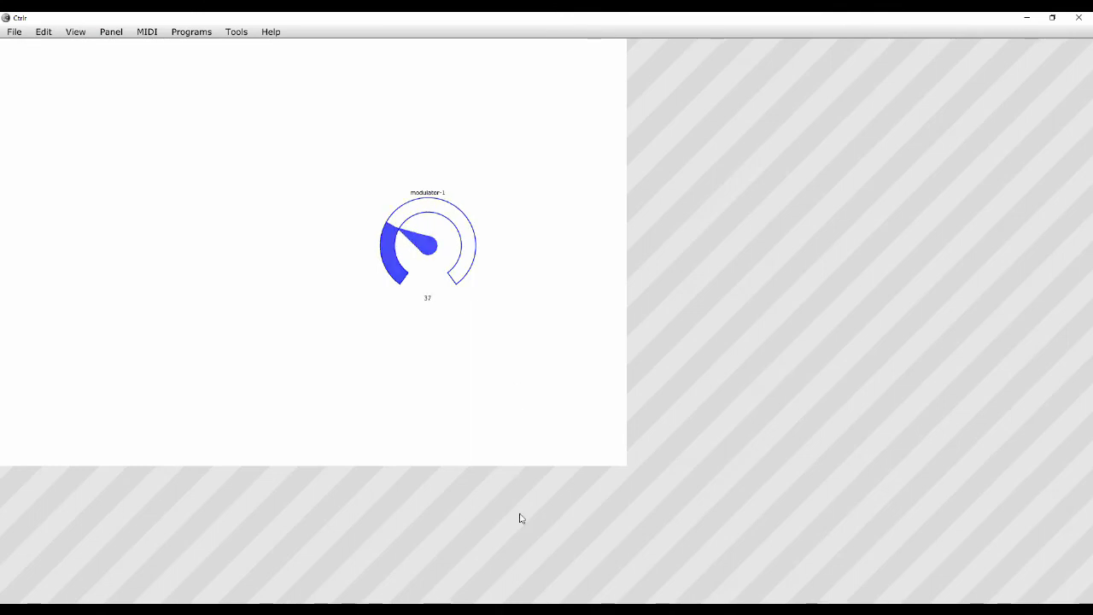
{"action": "left_click", "coordinate": [551, 608]}
{"action": "left_click", "coordinate": [576, 534]}
{"action": "left_click_drag", "start_coordinate": [442, 310], "coordinate": [483, 186]}
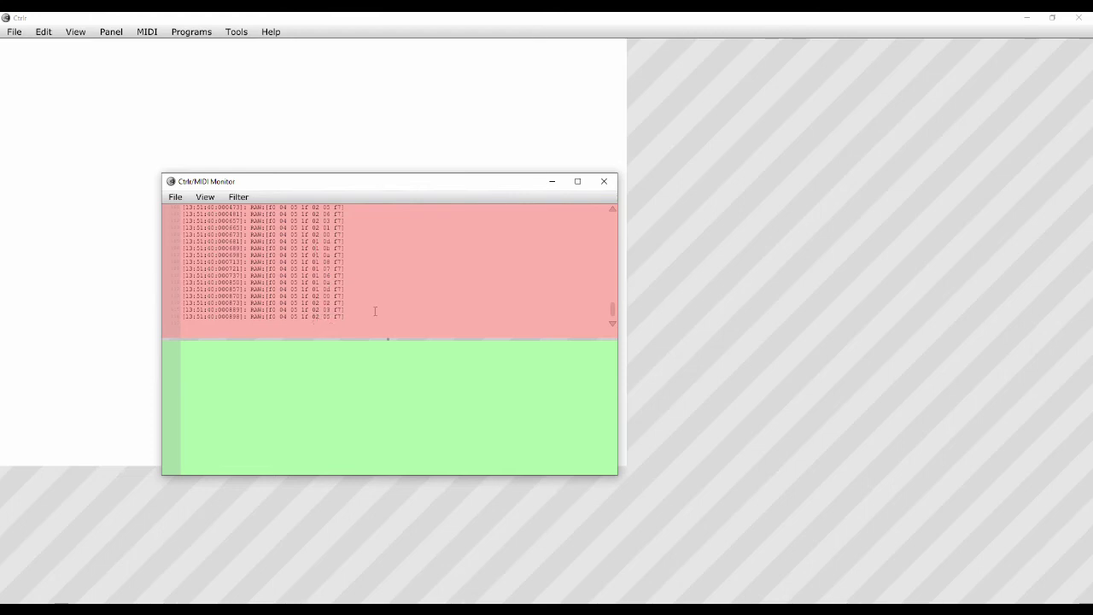
{"action": "left_click", "coordinate": [551, 181]}
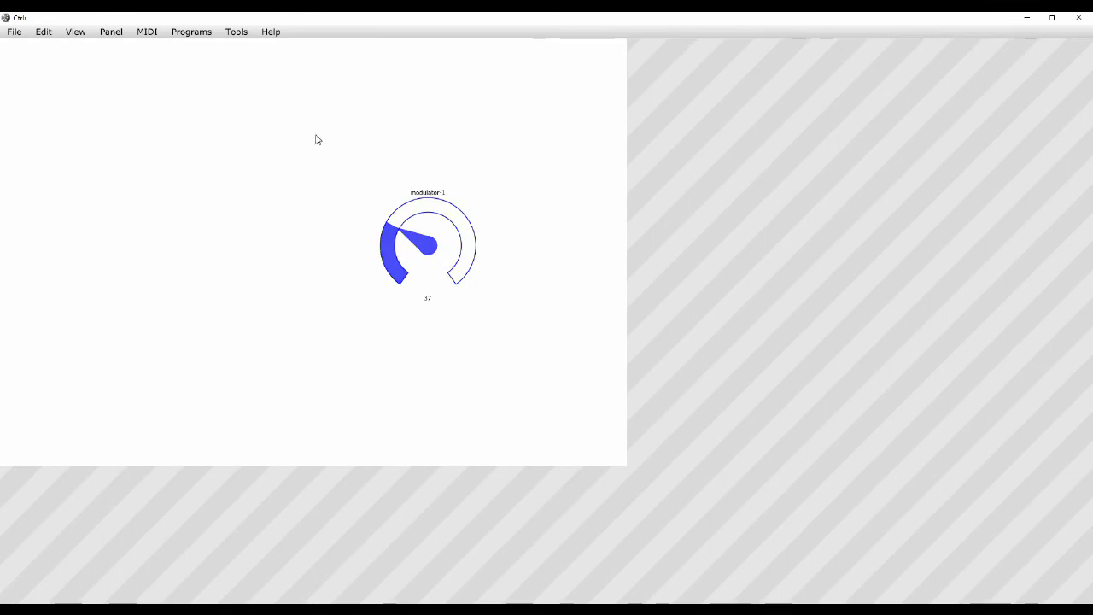
{"action": "left_click", "coordinate": [112, 33]}
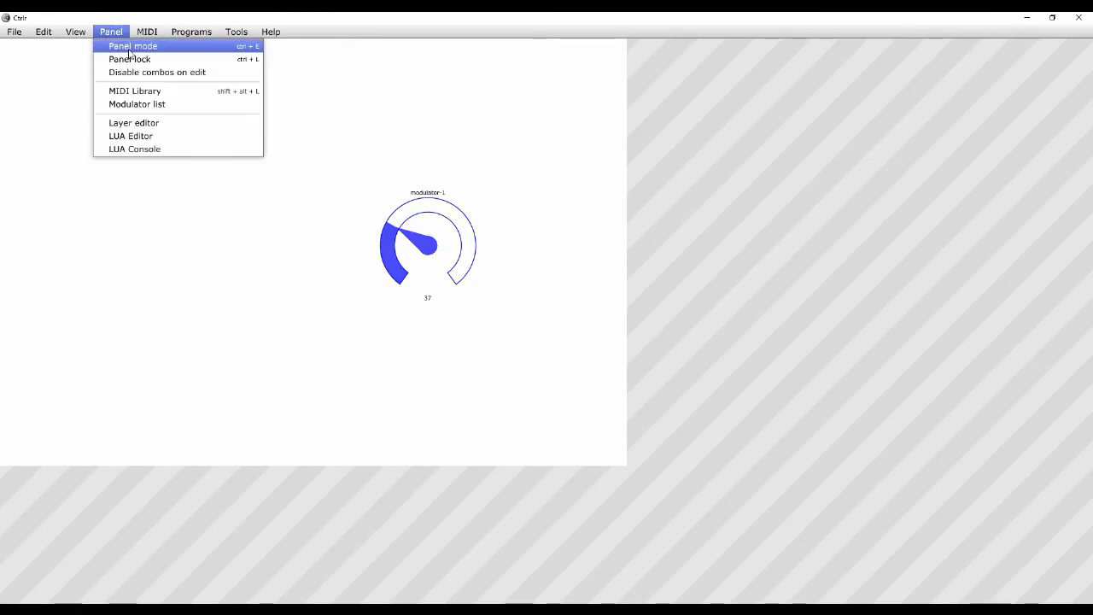
Rewrite modulator-1's SysEx formula as F0 04 05 1y MS LS F7 and return to run mode
{"action": "left_click", "coordinate": [129, 46]}
{"action": "left_click", "coordinate": [459, 243]}
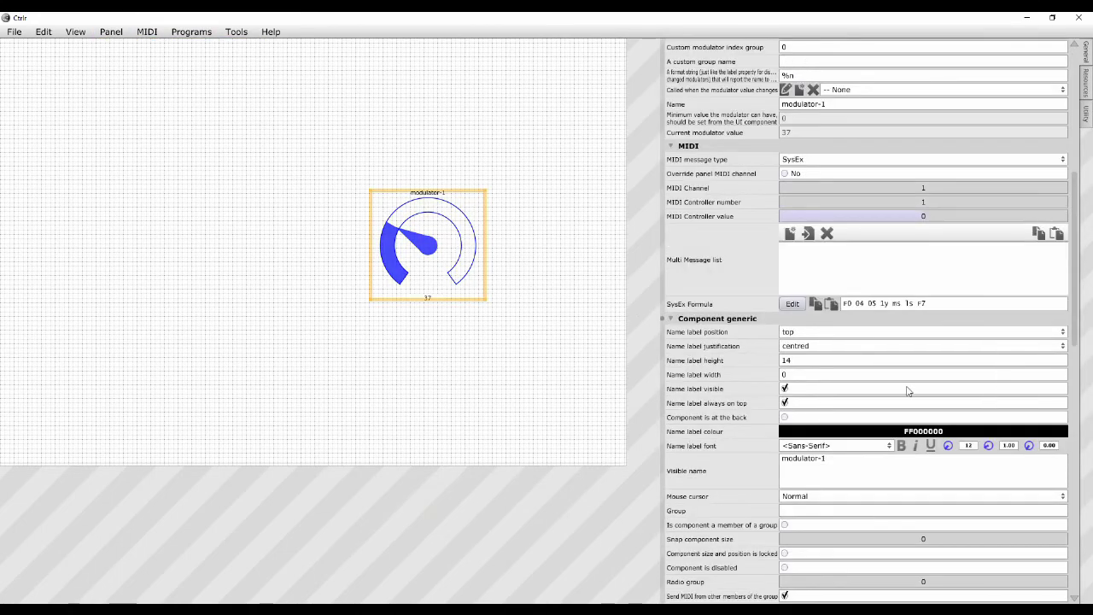
{"action": "left_click", "coordinate": [900, 304]}
{"action": "left_click", "coordinate": [900, 304]}
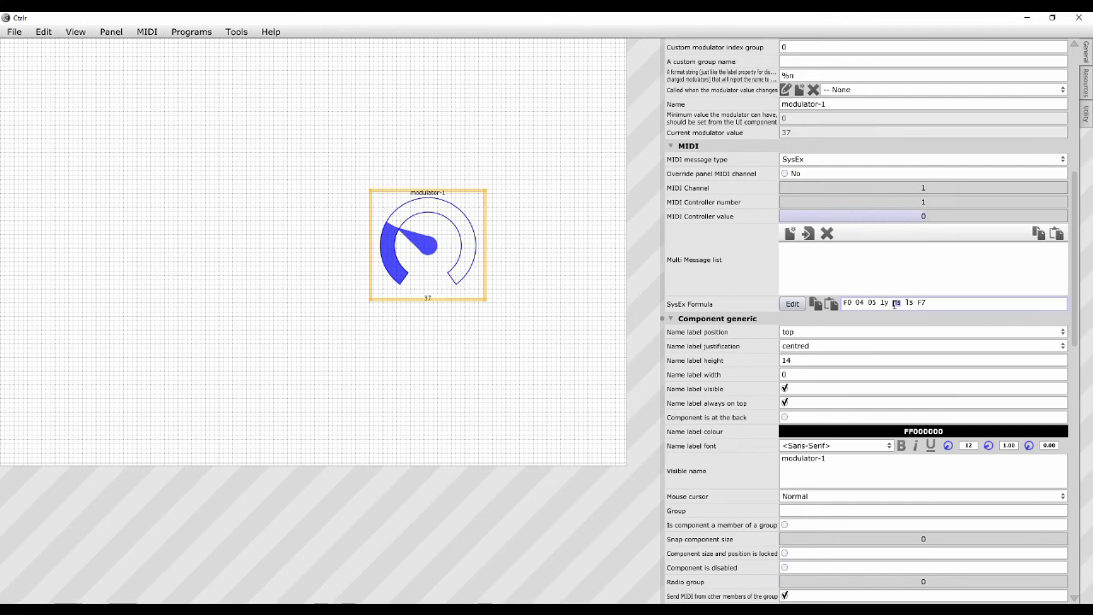
{"action": "key", "text": "BackSpace"}
{"action": "key", "text": "BackSpace"}
{"action": "type", "text": "MS"}
{"action": "left_click", "coordinate": [916, 302]}
{"action": "key", "text": "BackSpace"}
{"action": "key", "text": "BackSpace"}
{"action": "type", "text": "LS"}
{"action": "left_click", "coordinate": [758, 279]}
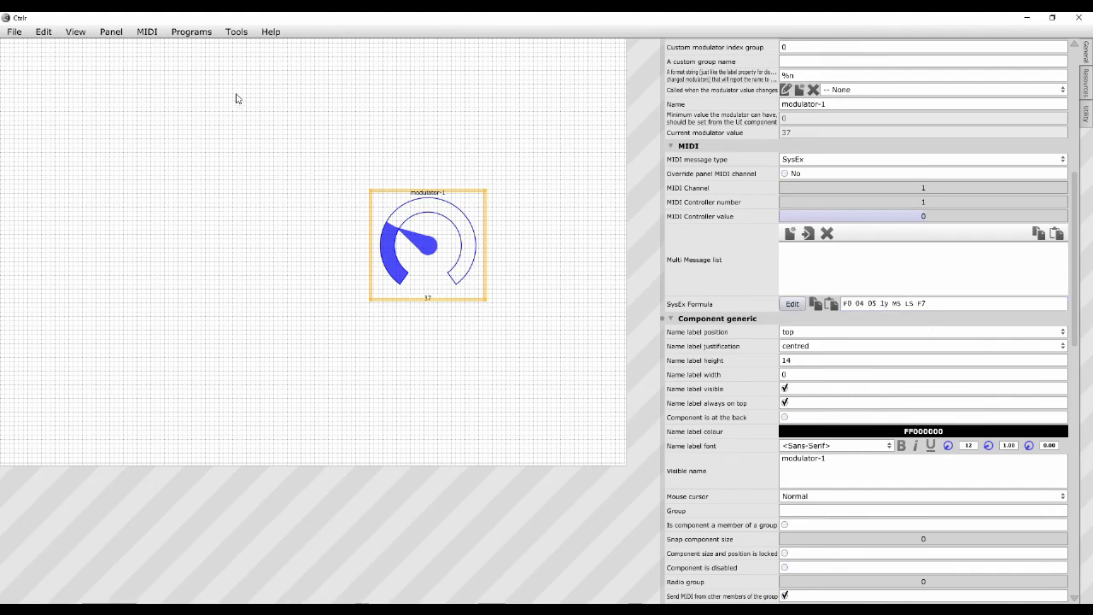
{"action": "left_click", "coordinate": [111, 32]}
{"action": "left_click", "coordinate": [119, 46]}
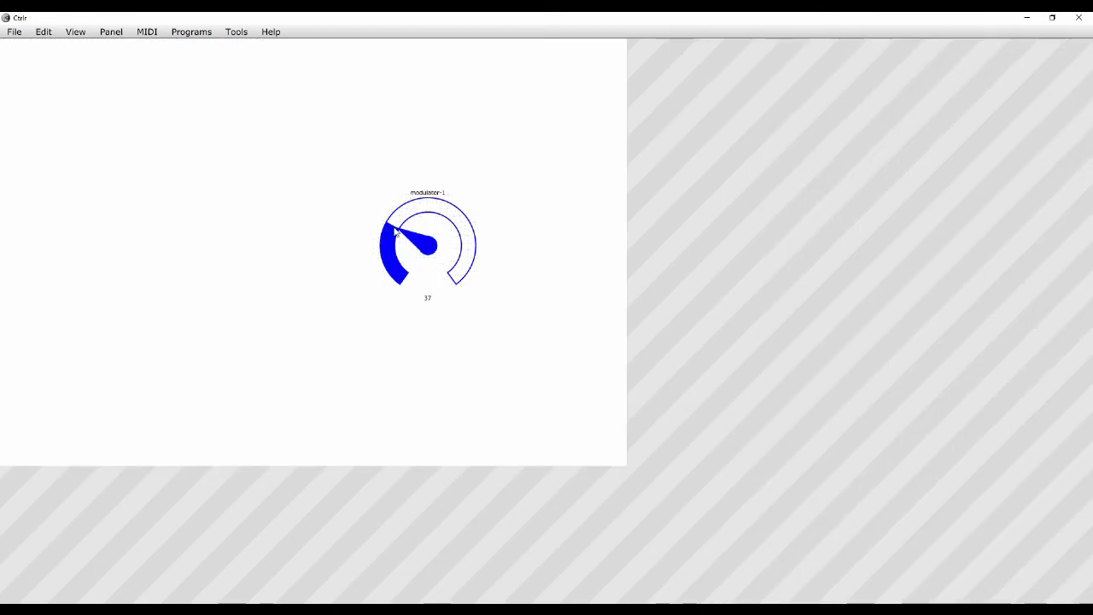
Turn modulator-1 from 37 to 23 and confirm the MIDI Monitor logs SysEx F0 04 05 1f 00 17 F7
{"action": "left_click_drag", "start_coordinate": [394, 233], "coordinate": [416, 279]}
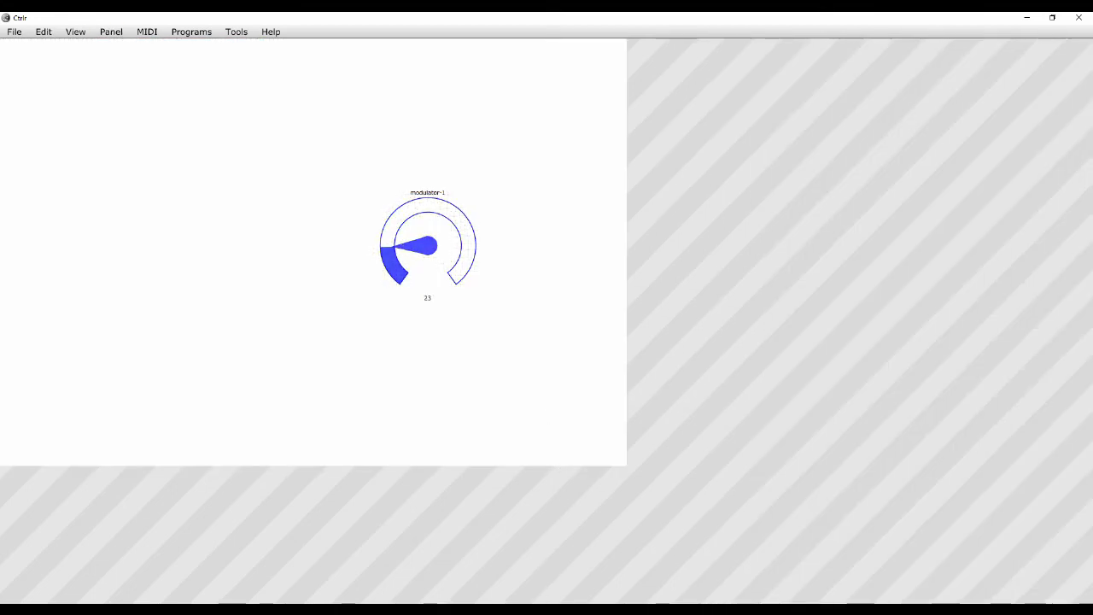
{"action": "mouse_move", "coordinate": [547, 607]}
{"action": "left_click", "coordinate": [591, 536]}
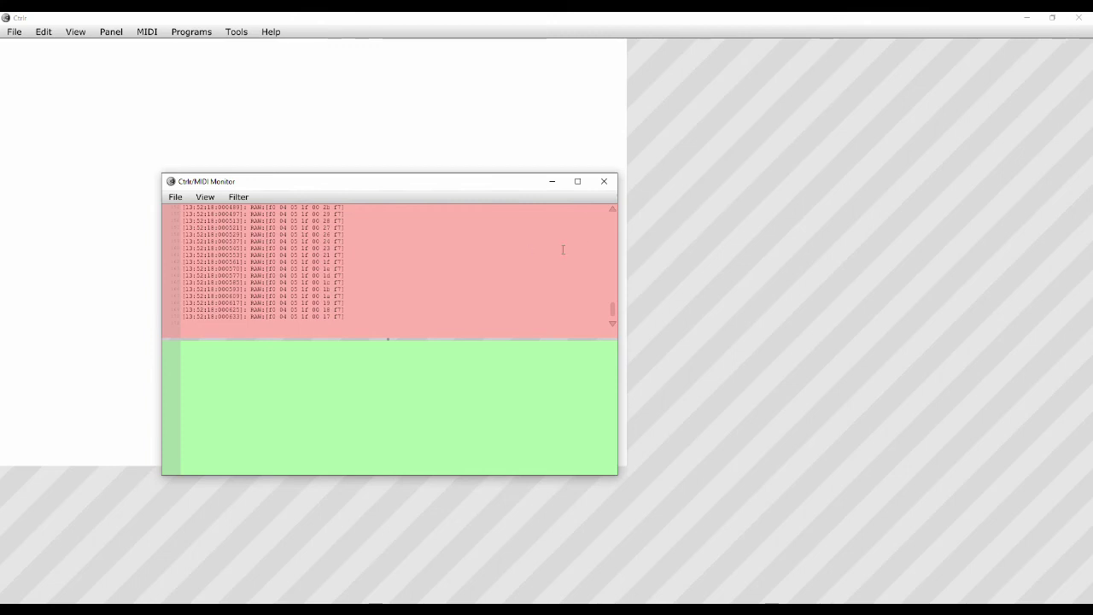
{"action": "left_click_drag", "start_coordinate": [523, 182], "coordinate": [525, 332]}
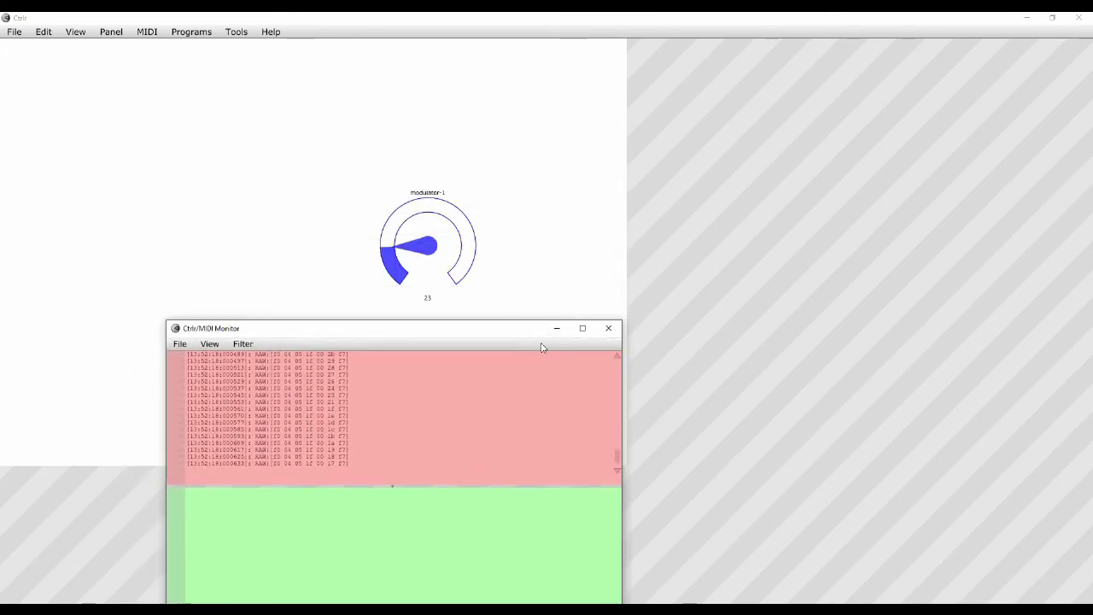
{"action": "left_click", "coordinate": [557, 328]}
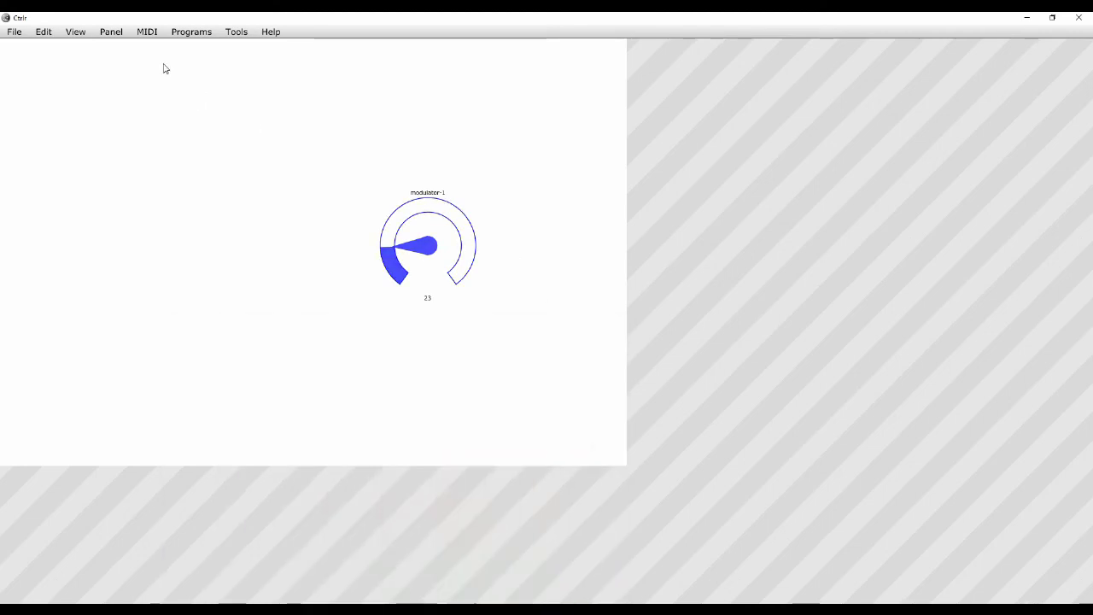
Switch the panel into edit mode and select the modulator-1 knob
{"action": "left_click", "coordinate": [111, 31]}
{"action": "left_click", "coordinate": [116, 45]}
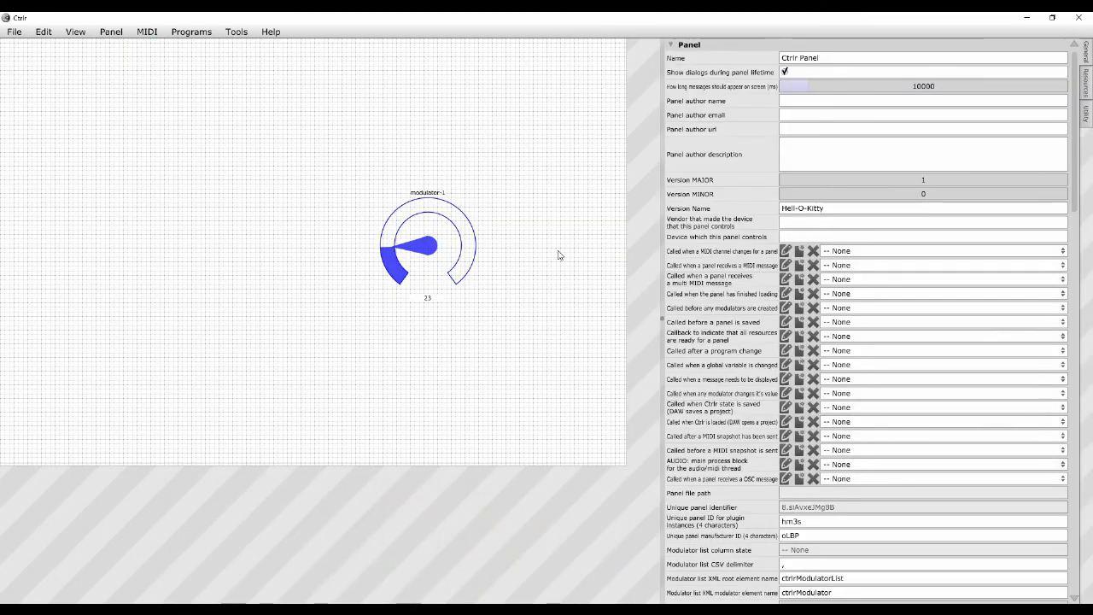
{"action": "left_click", "coordinate": [423, 246]}
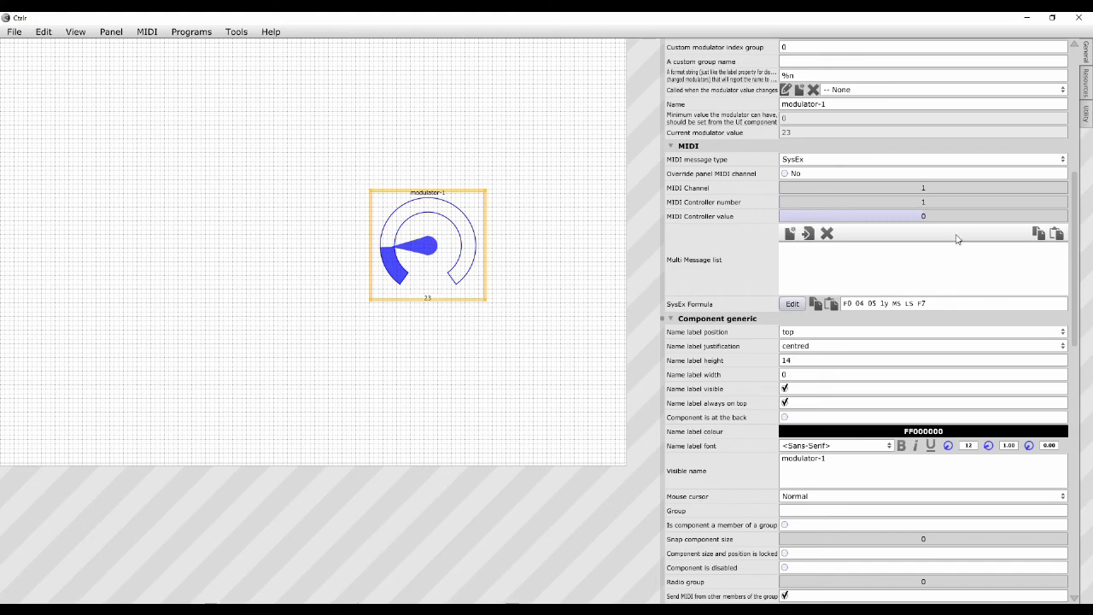
Insert z5 before F7 so the SysEx formula reads F0 04 05 1y MS LS z5 F7
{"action": "left_click", "coordinate": [917, 305]}
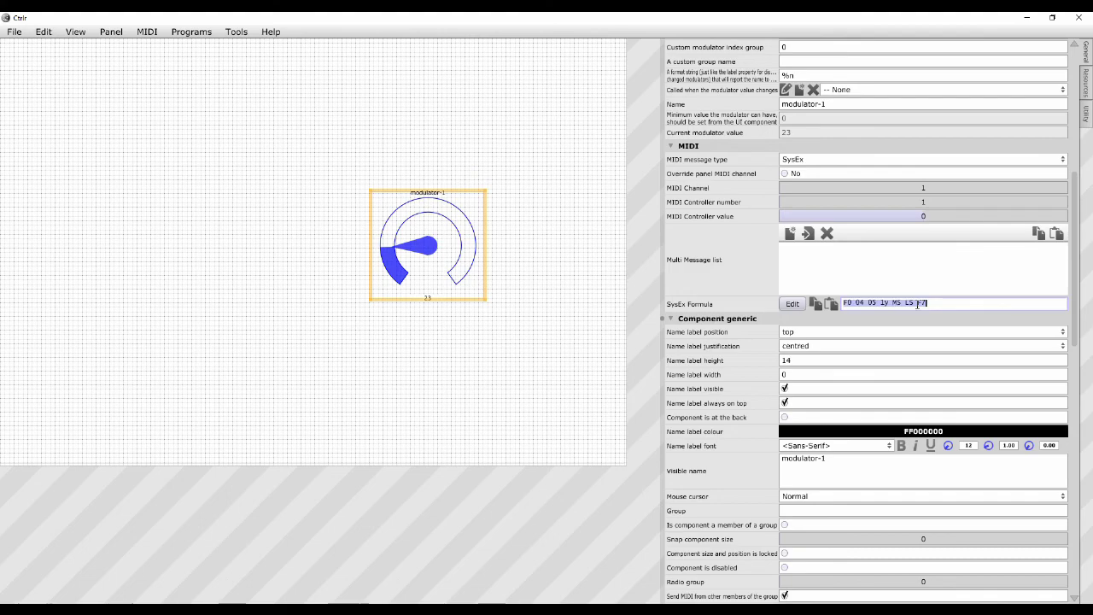
{"action": "left_click", "coordinate": [918, 304]}
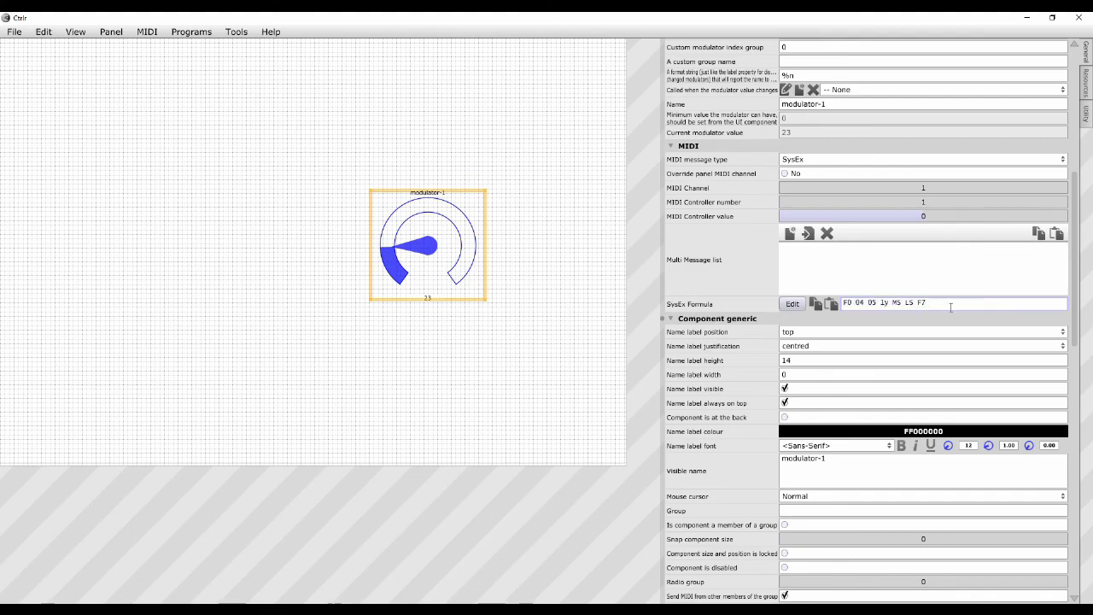
{"action": "type", "text": "z5"}
{"action": "left_click", "coordinate": [947, 304]}
{"action": "left_click", "coordinate": [111, 31]}
Back in run mode, turn modulator-1 up to 43 and view its SysEx with the extra z5 byte in the MIDI Monitor
{"action": "left_click", "coordinate": [118, 48]}
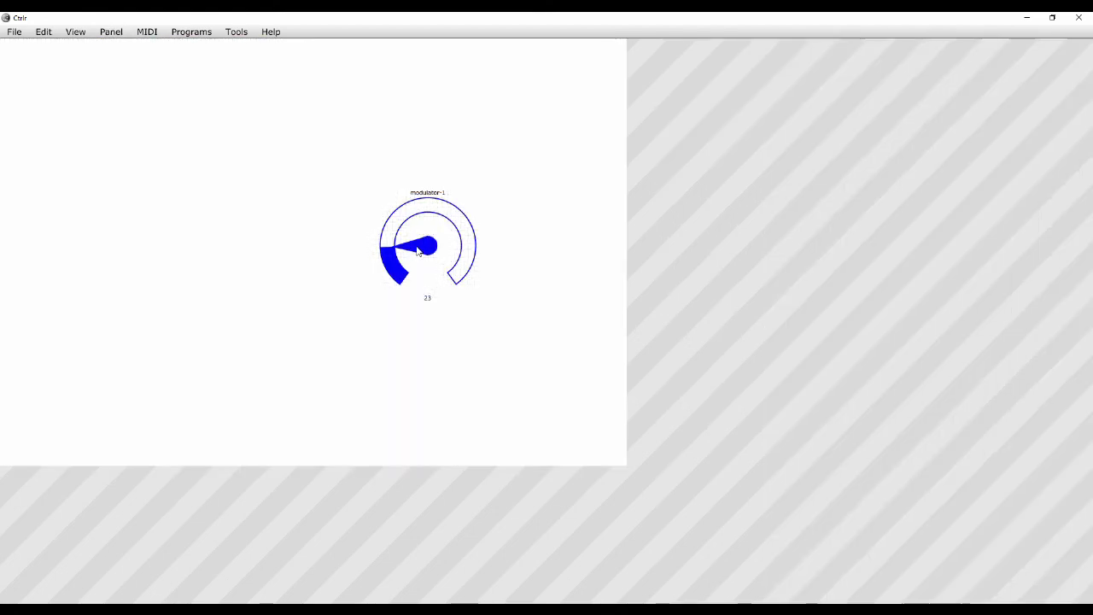
{"action": "left_click_drag", "start_coordinate": [414, 248], "coordinate": [419, 222]}
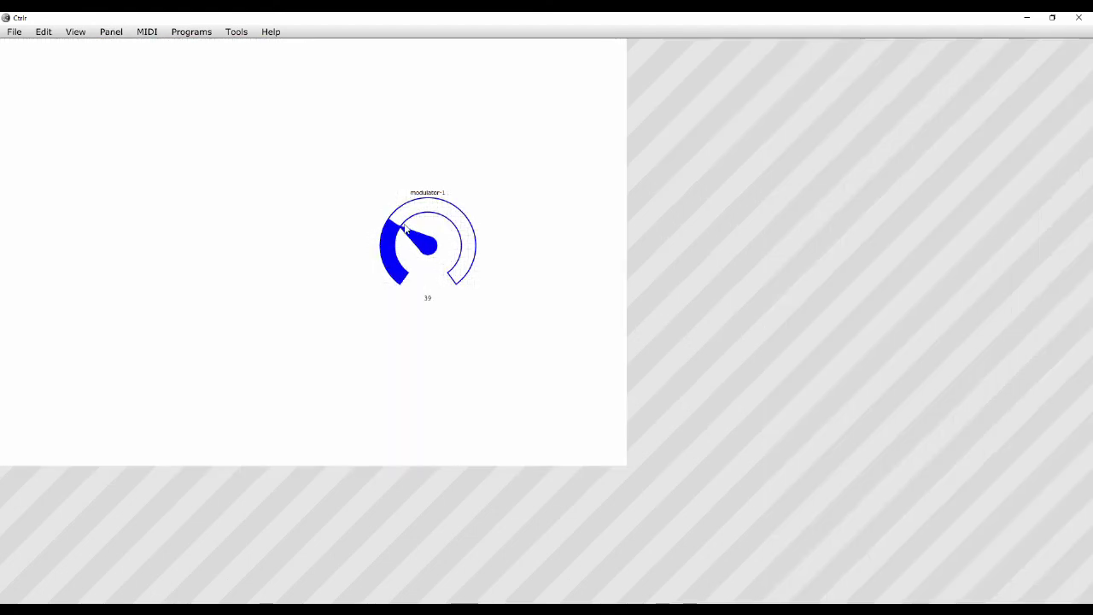
{"action": "mouse_move", "coordinate": [537, 561]}
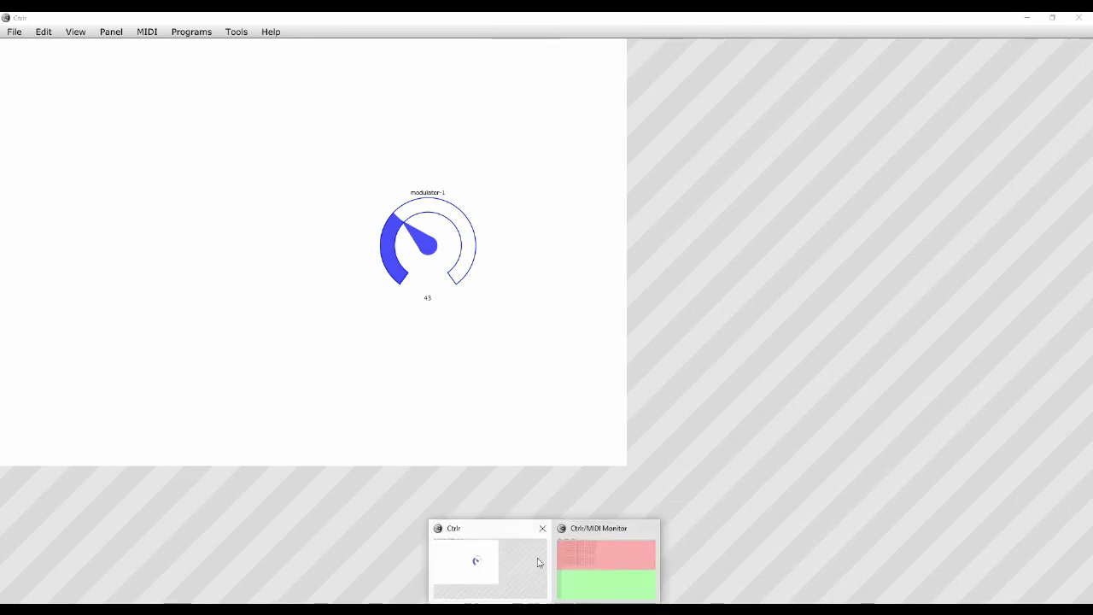
{"action": "left_click", "coordinate": [583, 551]}
{"action": "left_click_drag", "start_coordinate": [430, 332], "coordinate": [435, 304]}
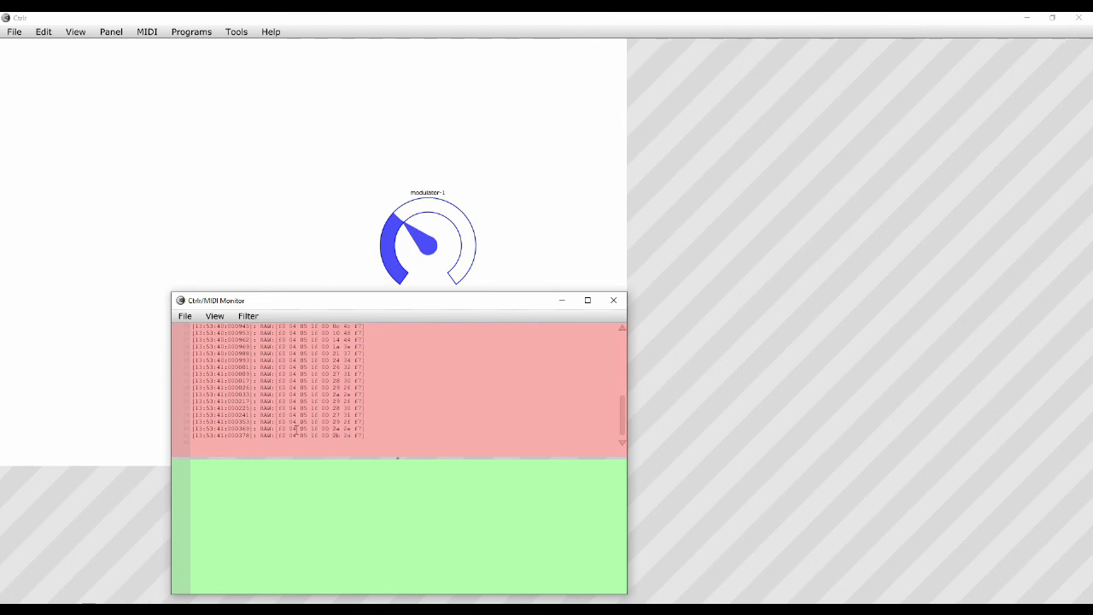
Put the panel back into edit mode and select the modulator-1 knob
{"action": "left_click", "coordinate": [111, 32]}
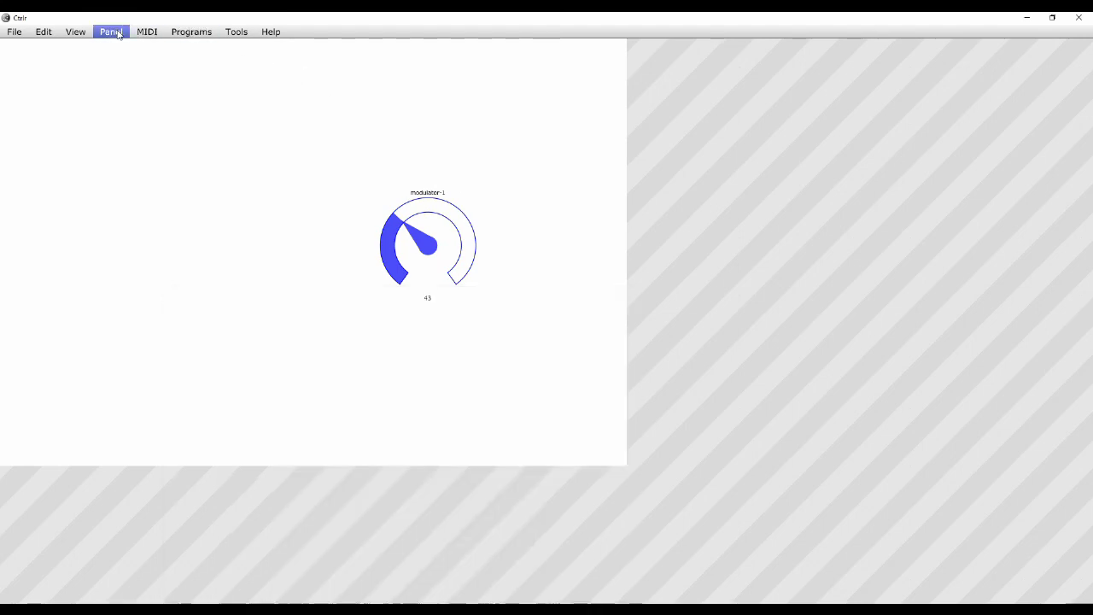
{"action": "left_click", "coordinate": [117, 47]}
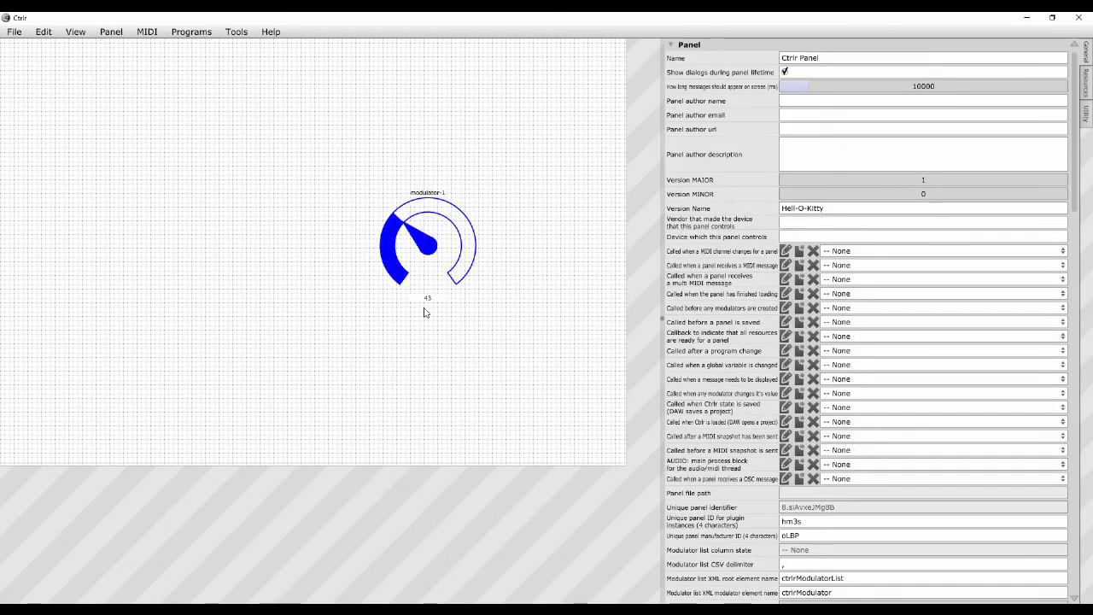
{"action": "left_click", "coordinate": [456, 252]}
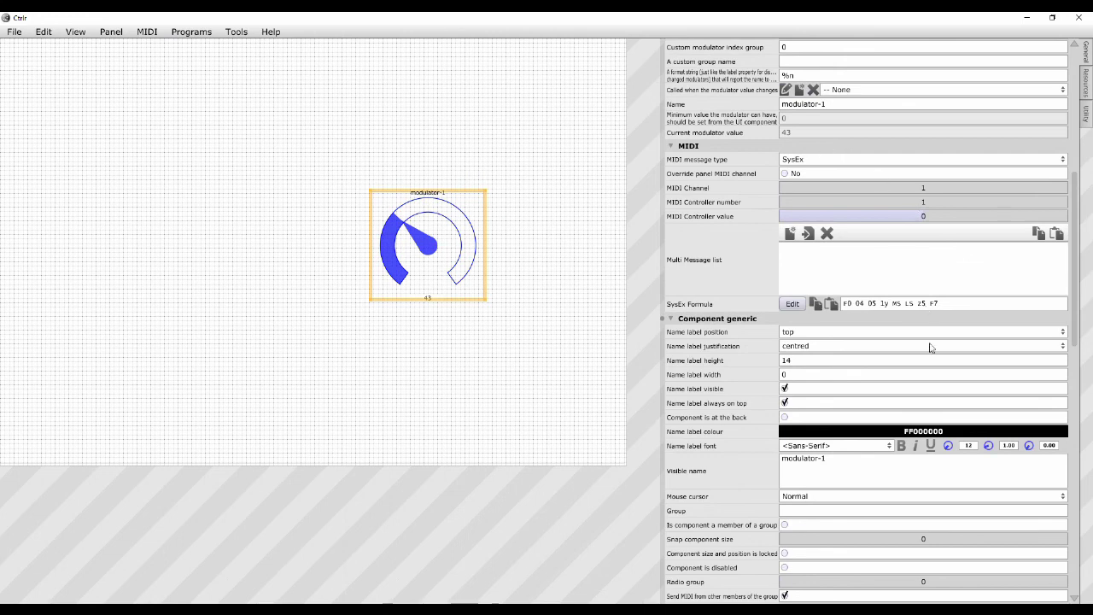
Delete z5 so the SysEx formula reads F0 04 05 1y MS LS F7
{"action": "left_click", "coordinate": [922, 308]}
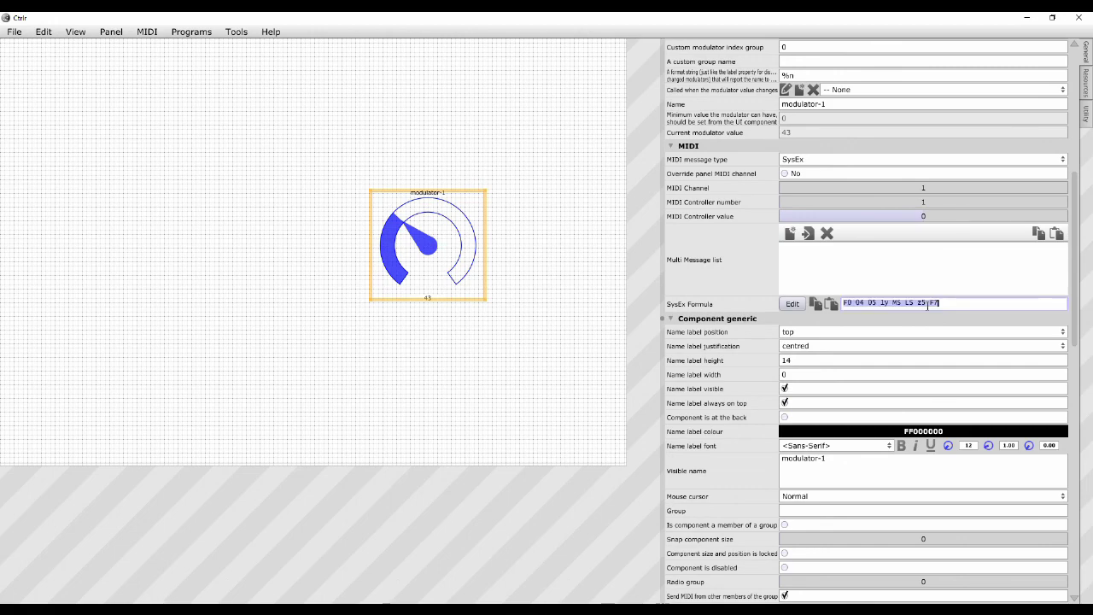
{"action": "left_click", "coordinate": [928, 305]}
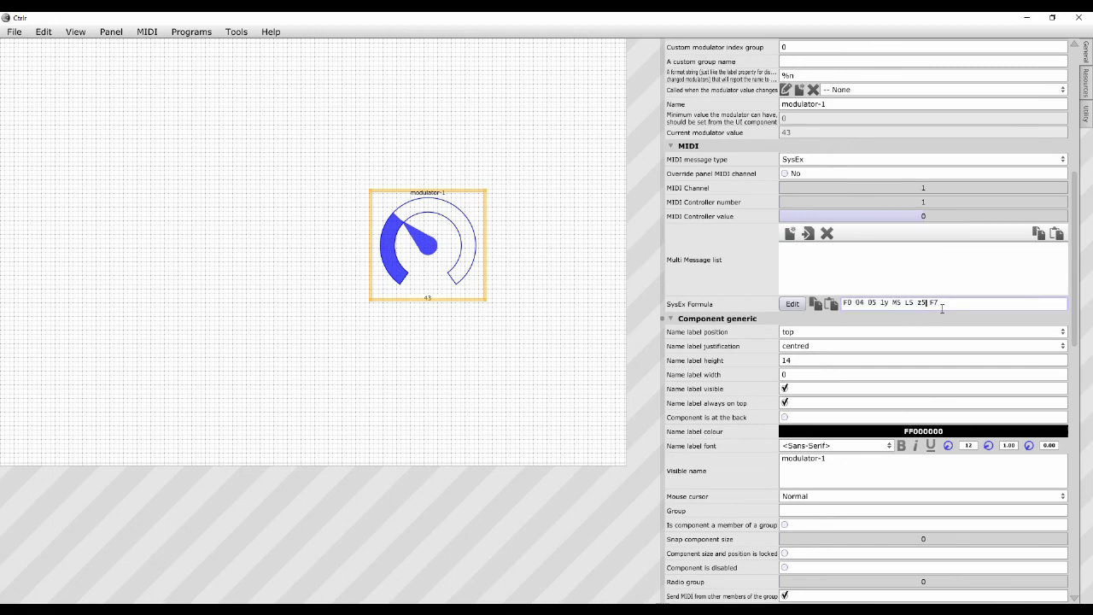
{"action": "key", "text": "BackSpace"}
{"action": "key", "text": "BackSpace"}
{"action": "left_click", "coordinate": [933, 302]}
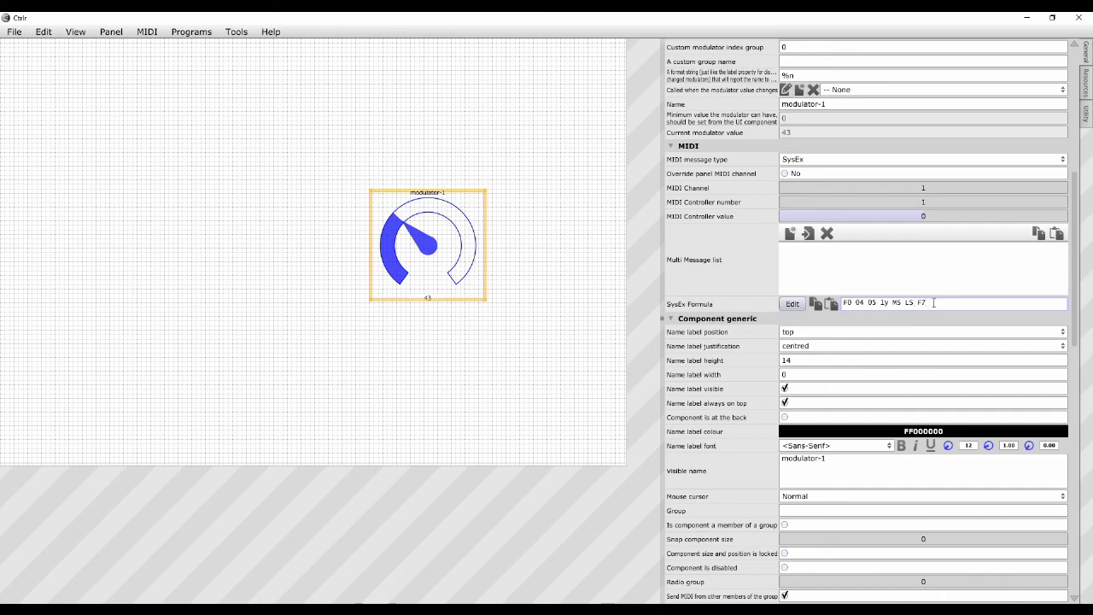